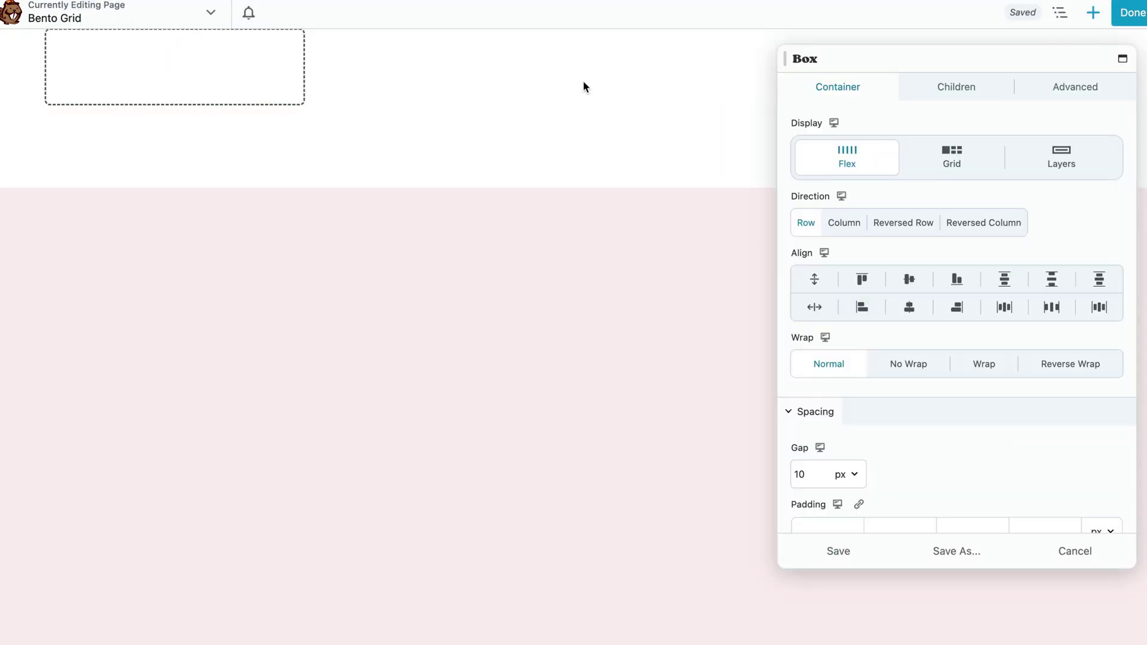
Set the box's display to Grid on the Bento Grid page and save the box settings
click(958, 159)
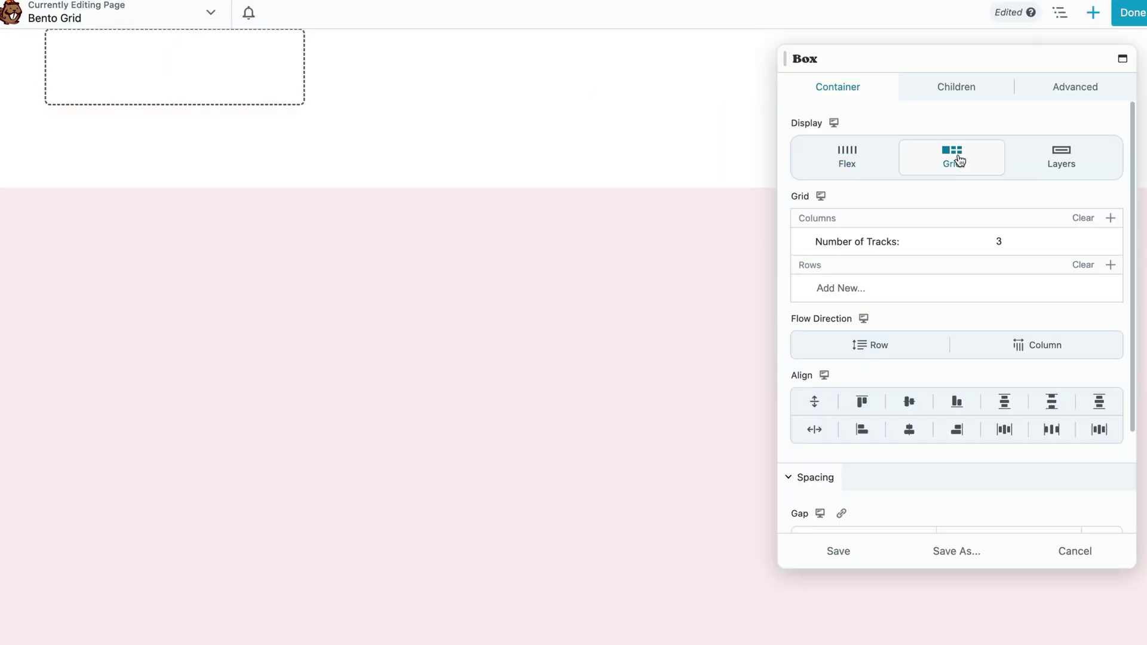
click(821, 162)
click(839, 551)
click(1061, 16)
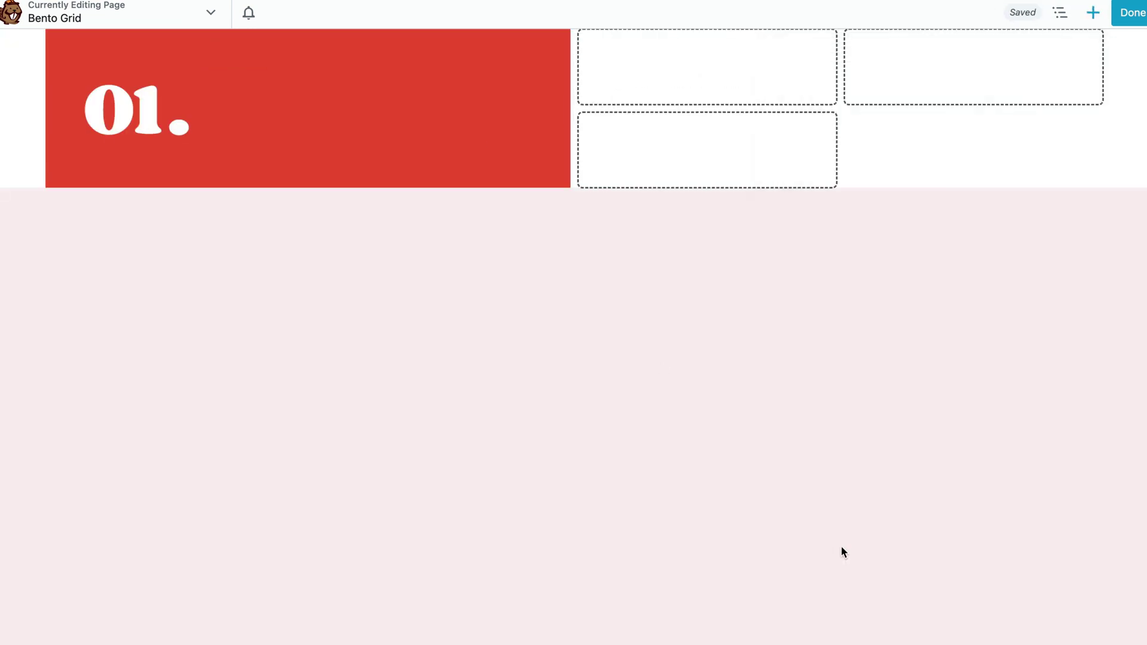
click(1093, 13)
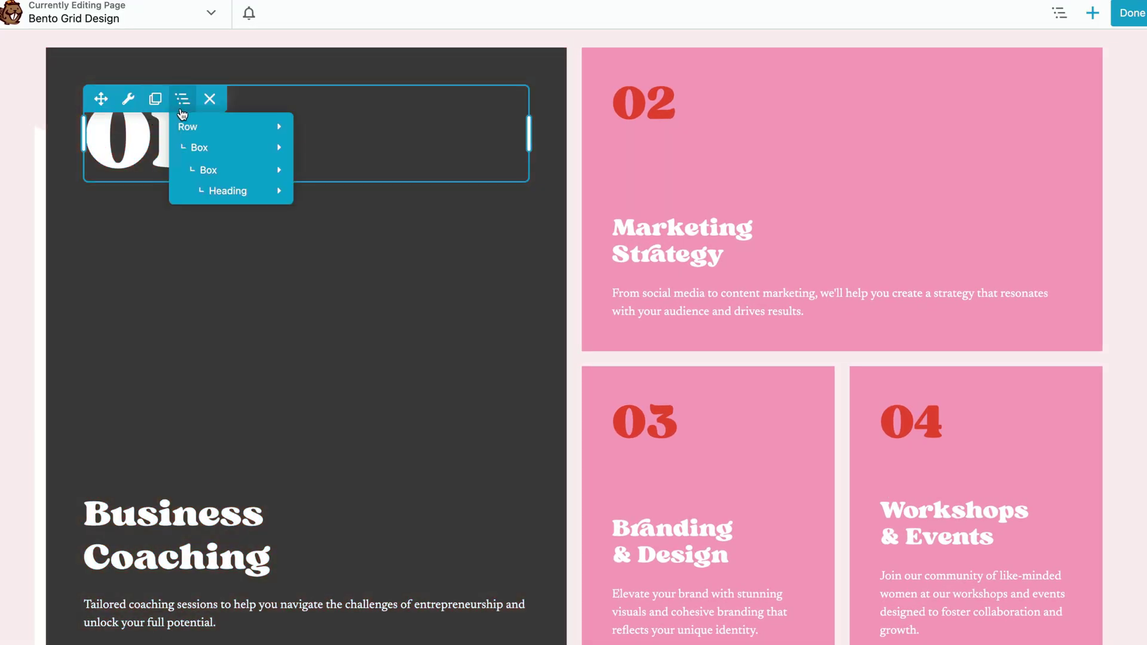
Open the settings of the inner box that holds the 01 heading in the Bento Grid Design page
mouse_move(206, 170)
click(340, 178)
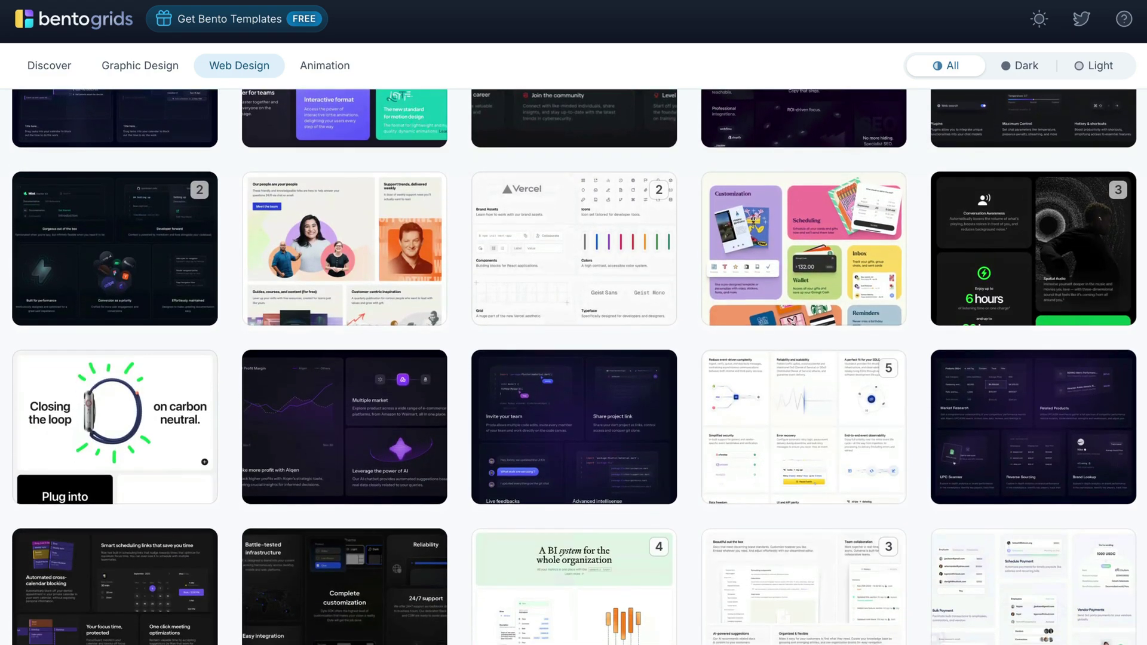
Switch to the bentogrids website and browse its Web Design examples of bento grid layouts
click(803, 248)
scroll(574, 323, down, 3)
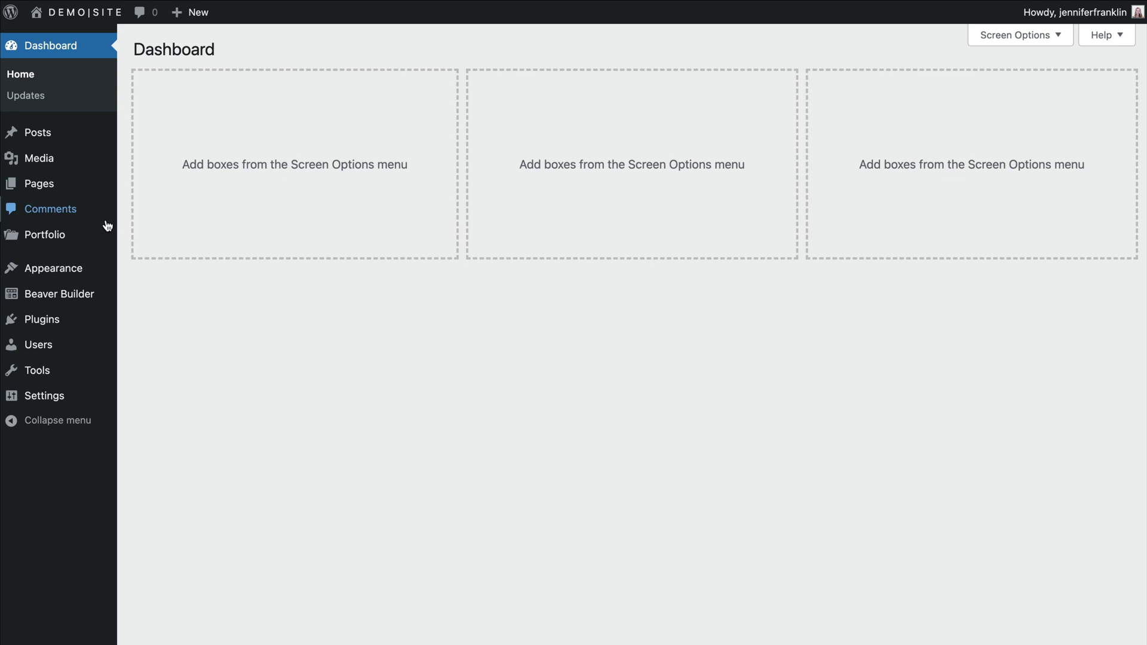
View the installed plugins in the WordPress dashboard and highlight the Beaver Builder Plugin (Pro Version) entry
mouse_move(94, 327)
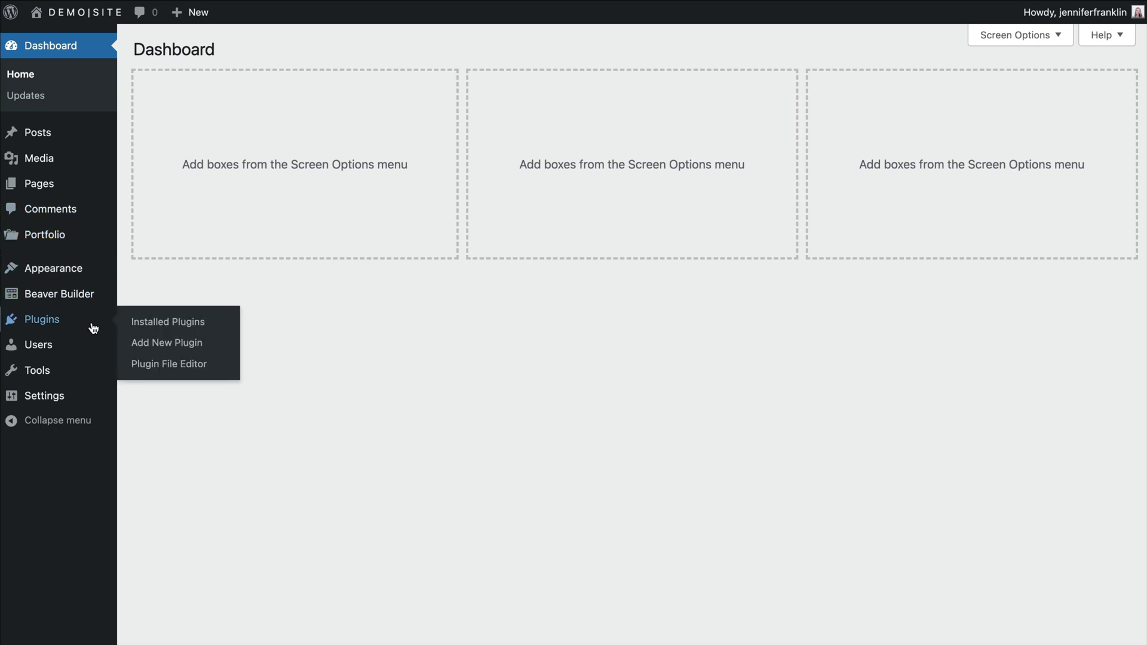
click(164, 331)
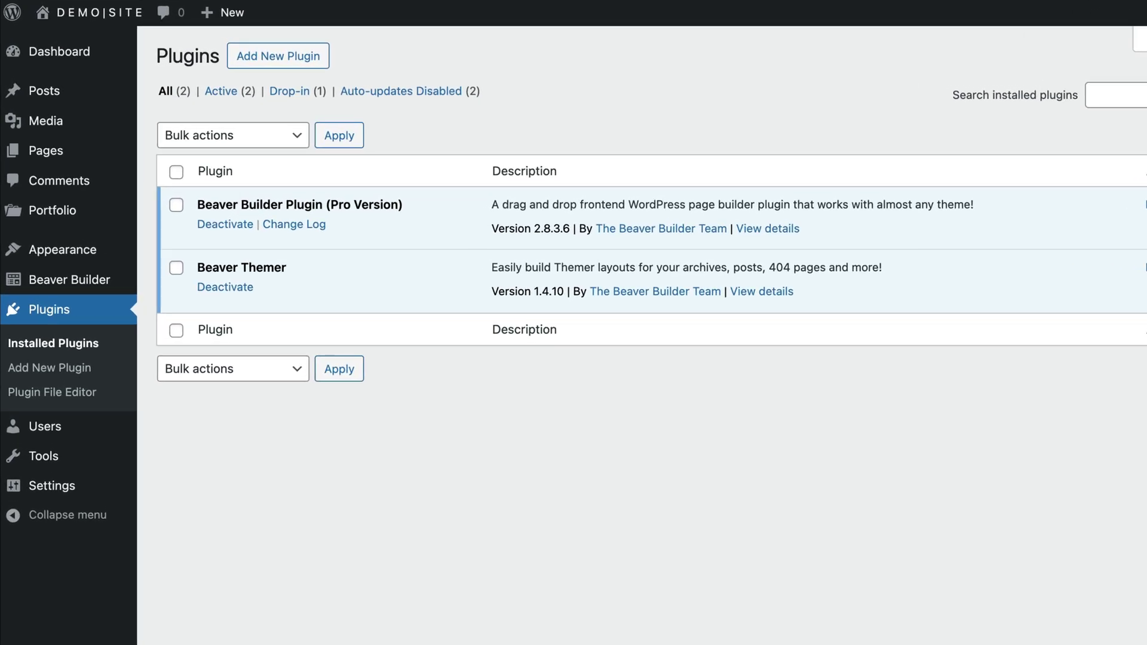
triple_click(300, 205)
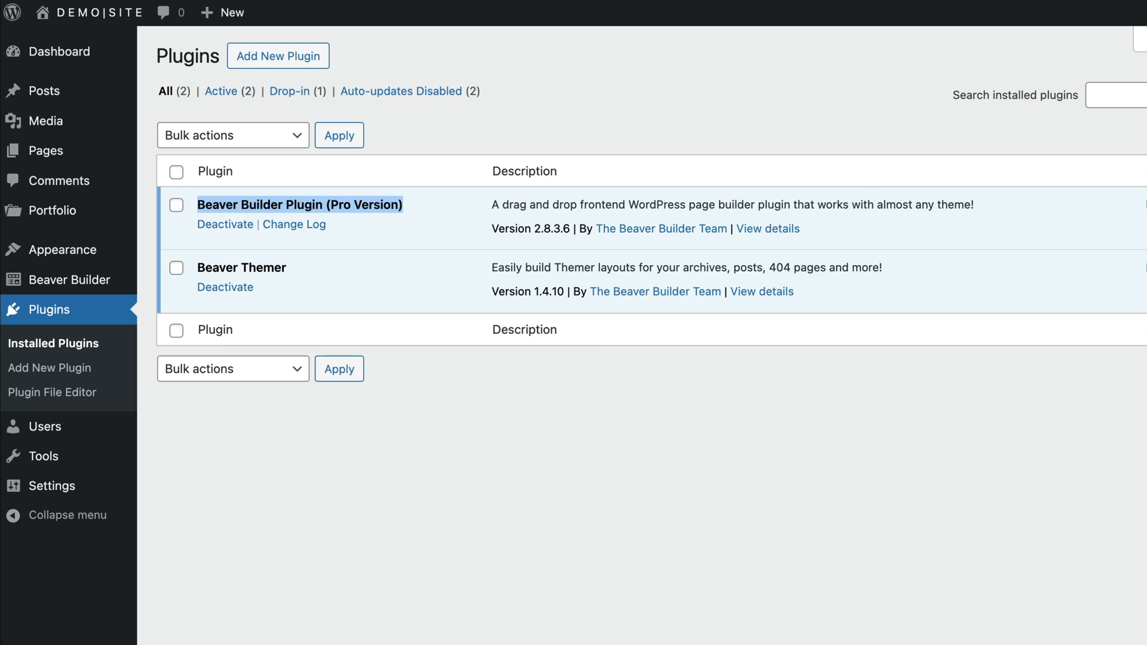
Create a new page titled "Bento Grid Design"
mouse_move(231, 14)
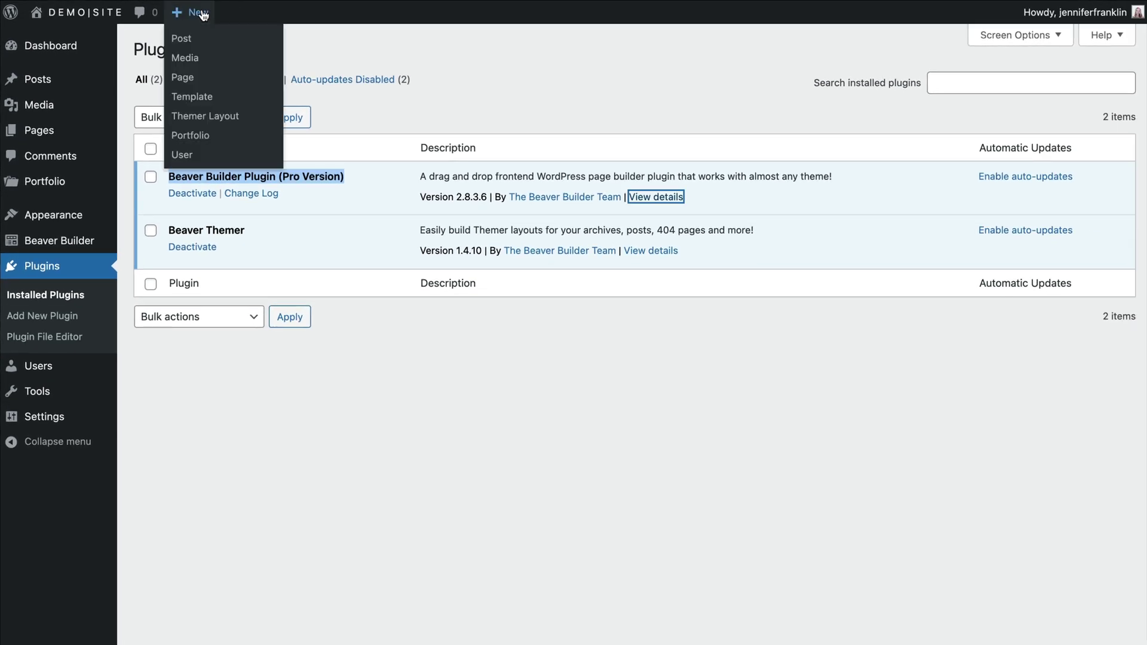
click(200, 77)
text(Bento Grid Design)
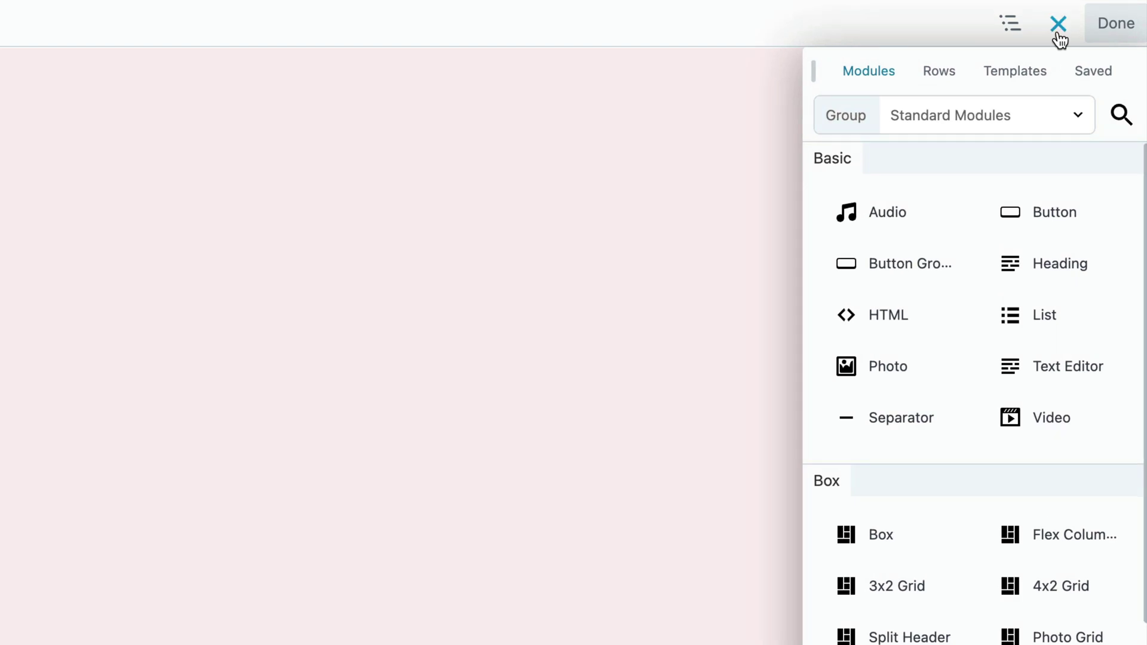
Add a Box module to the empty page
scroll(974, 395, down, 5)
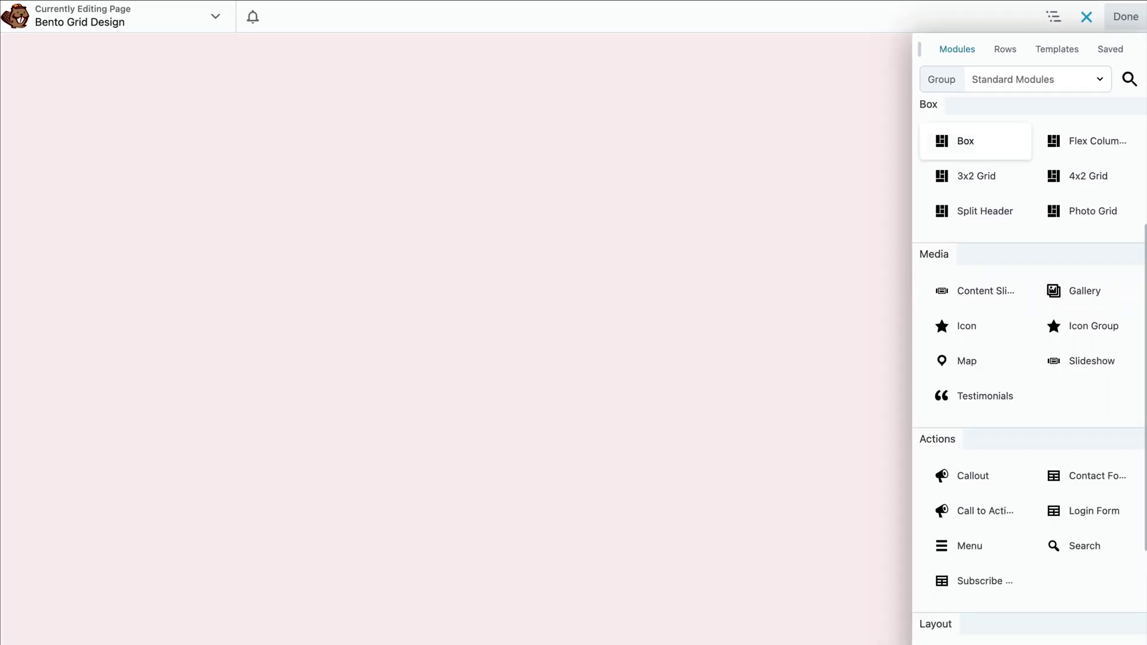
drag(956, 141, 759, 95)
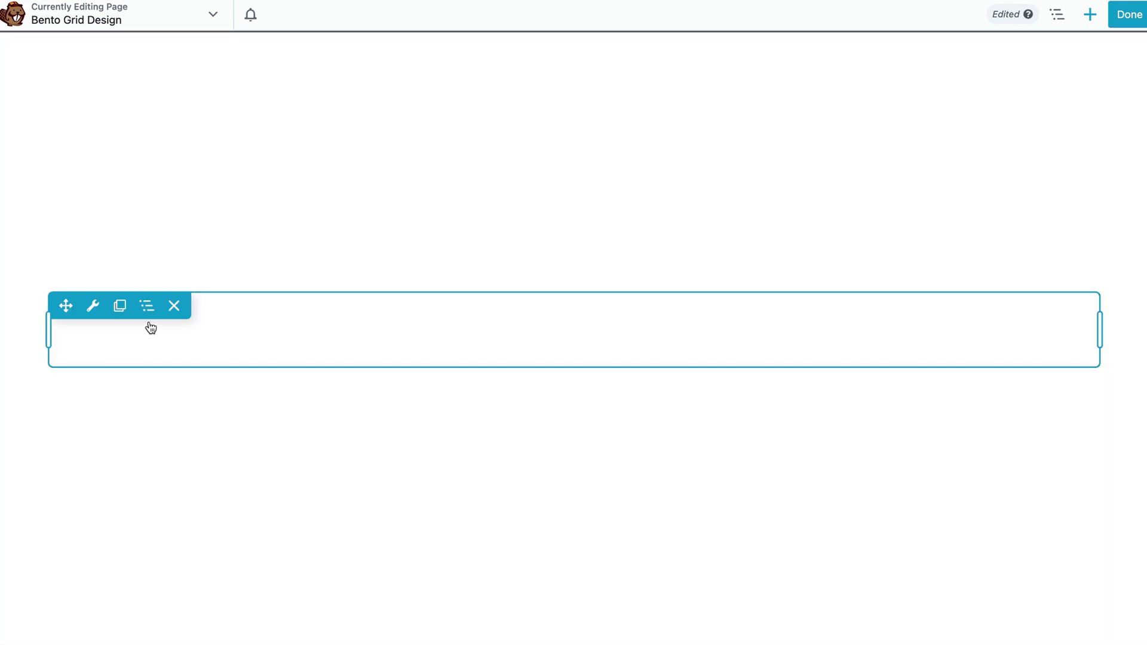
Set the new box's display to Grid with 4 column tracks and 2 row tracks
click(148, 307)
mouse_move(173, 353)
mouse_move(187, 375)
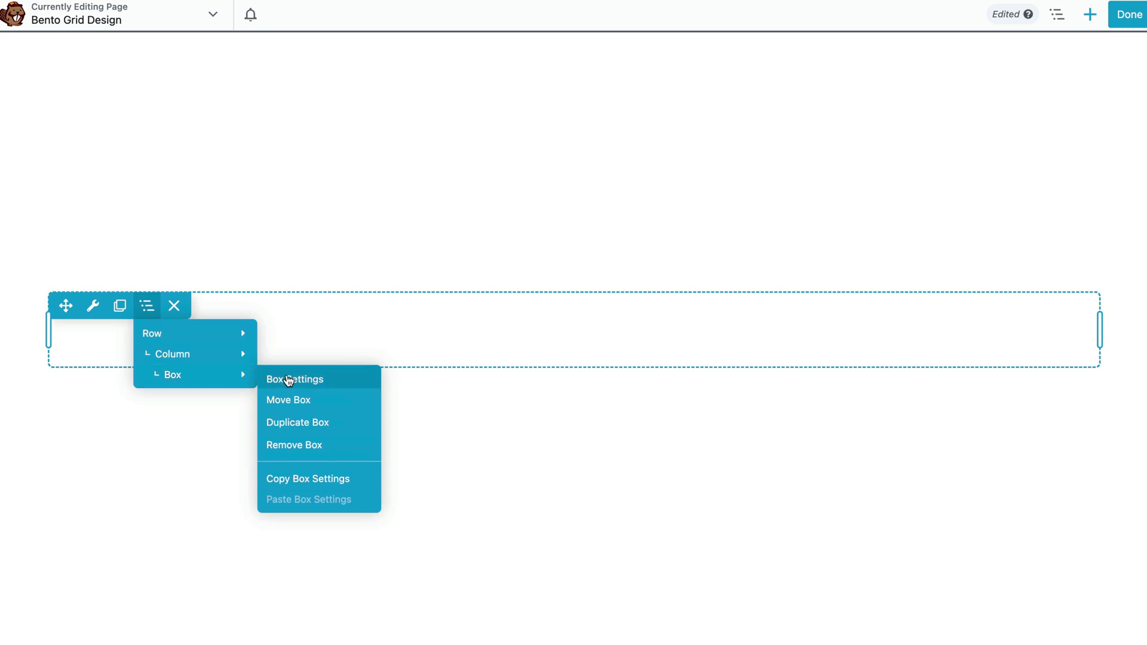
click(344, 380)
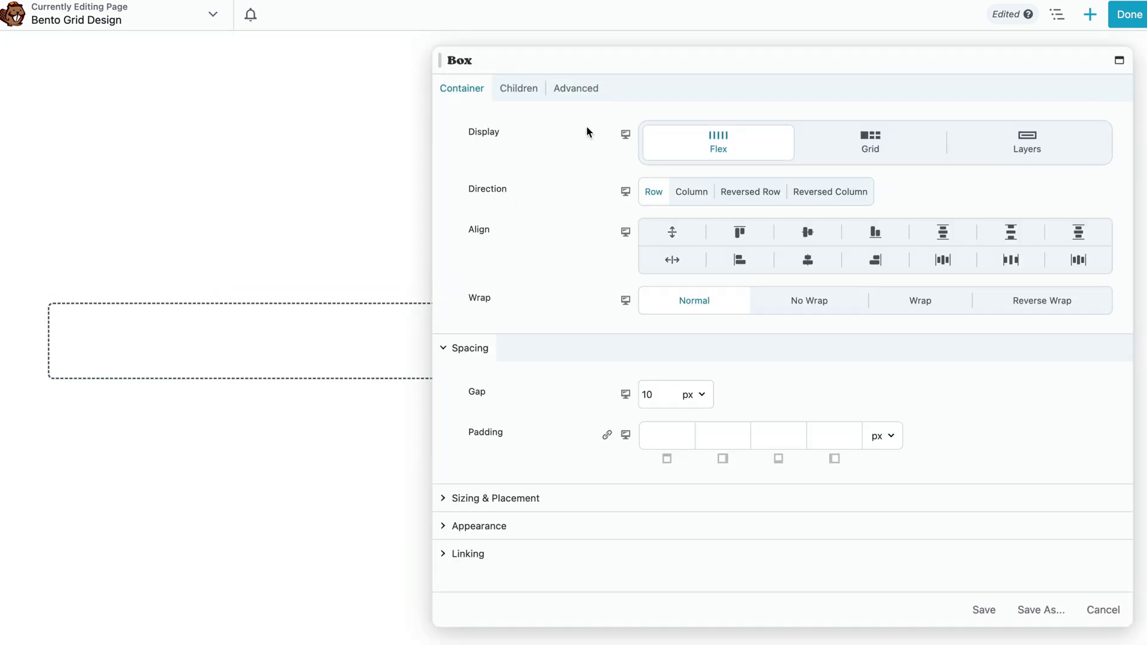
click(901, 150)
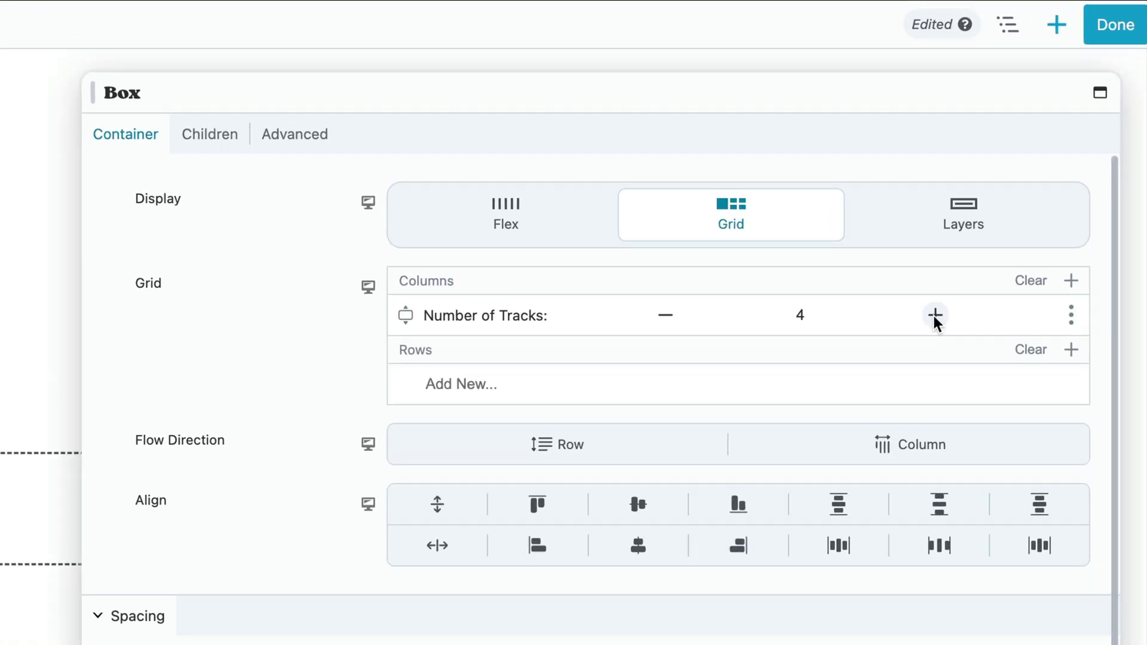
click(1074, 353)
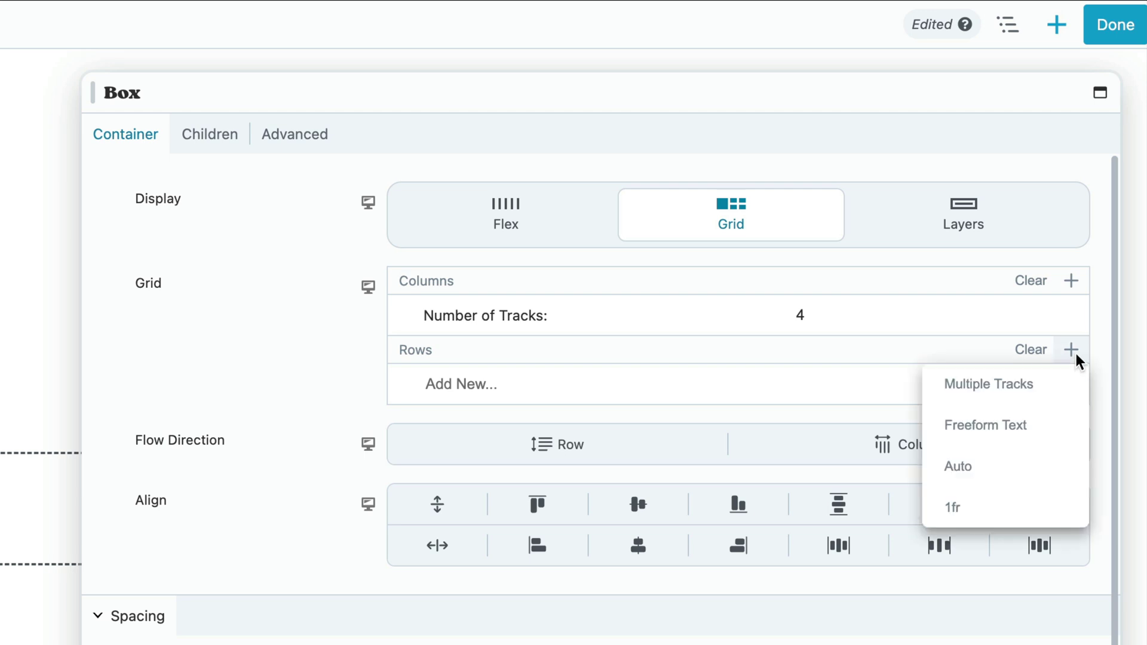
click(1052, 389)
click(669, 428)
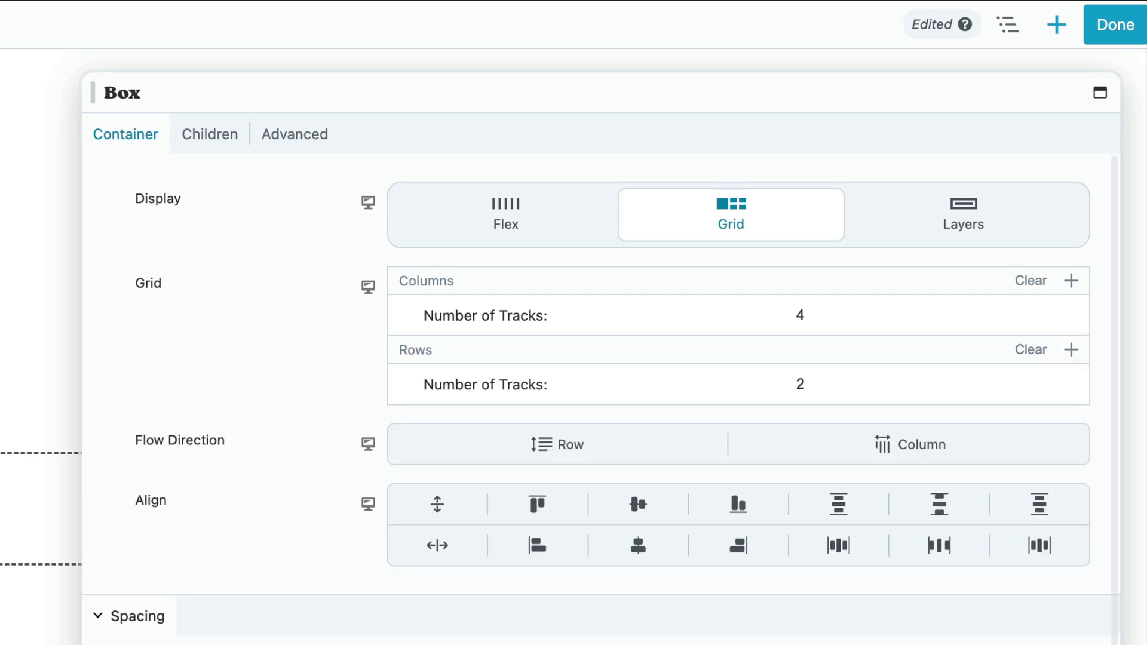
Set the grid box's row and column gaps to 20 px and save its settings
scroll(433, 450, down, 5)
click(395, 362)
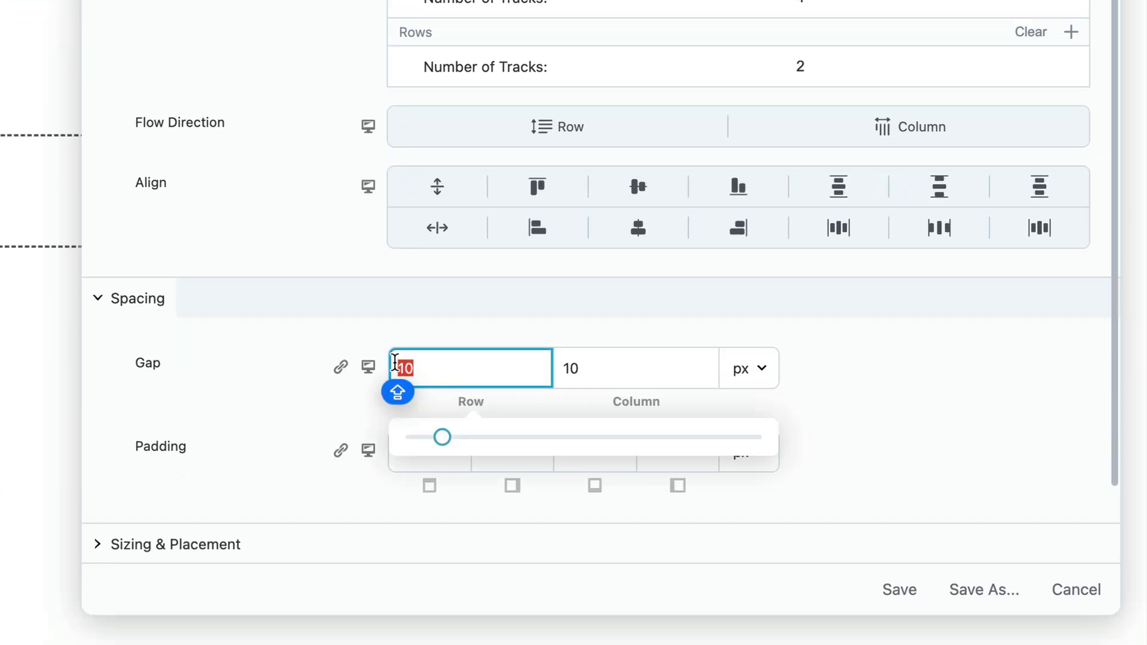
text(20)
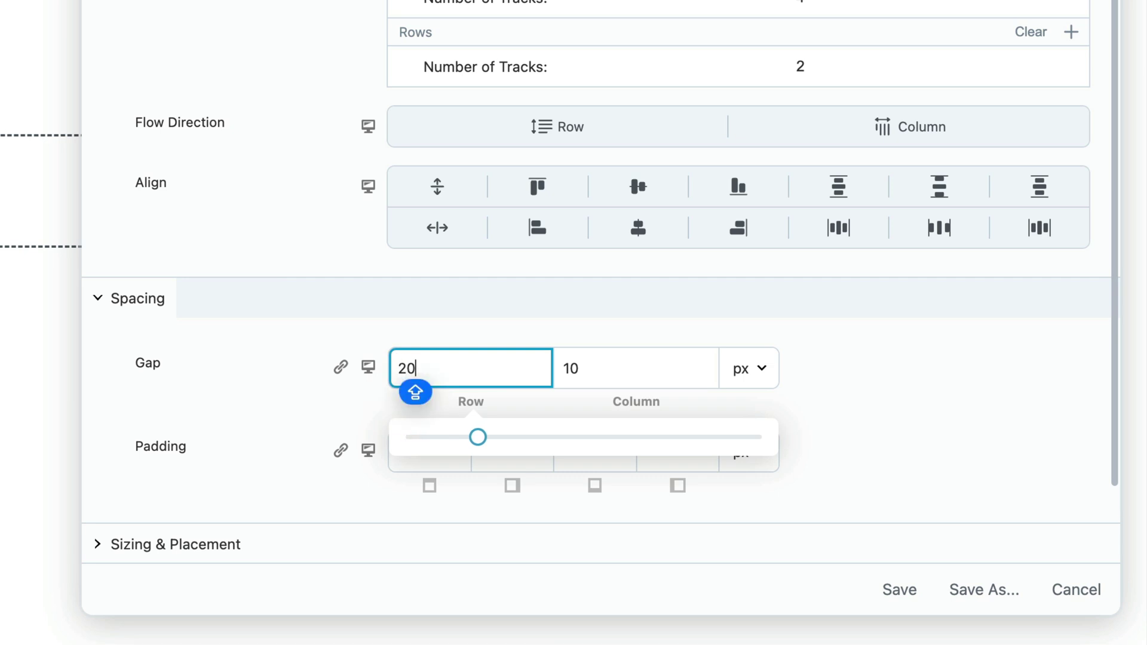
key(Tab)
text(20)
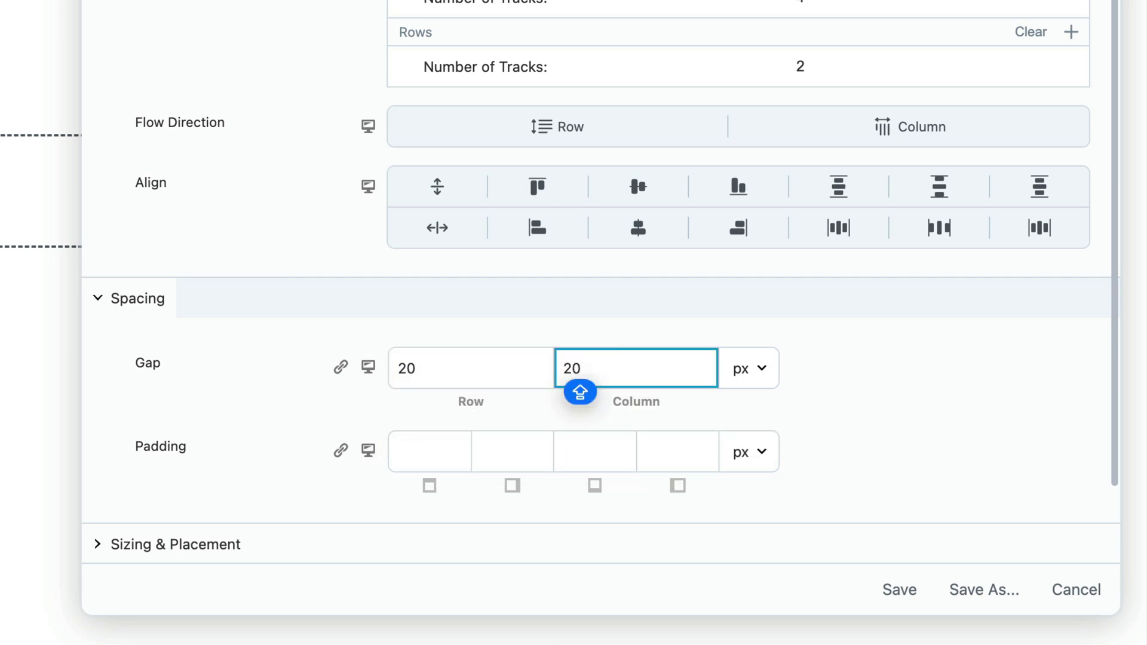
click(907, 482)
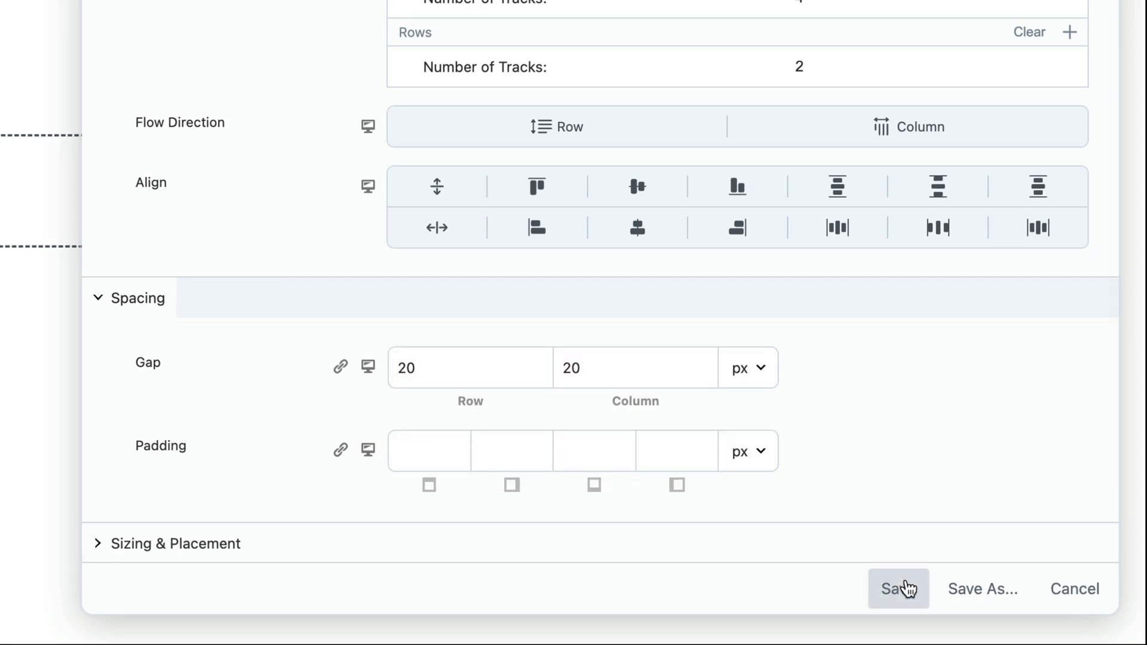
click(907, 588)
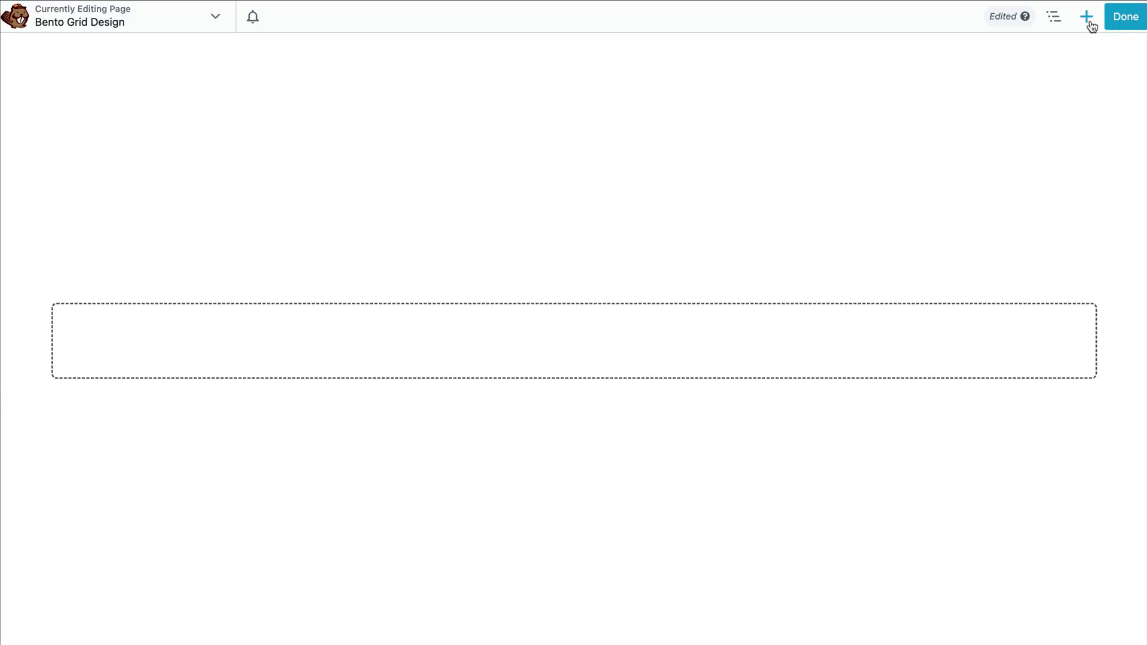
Add a second Box module inside the grid box, keep its display as Flex, and save it
click(1087, 20)
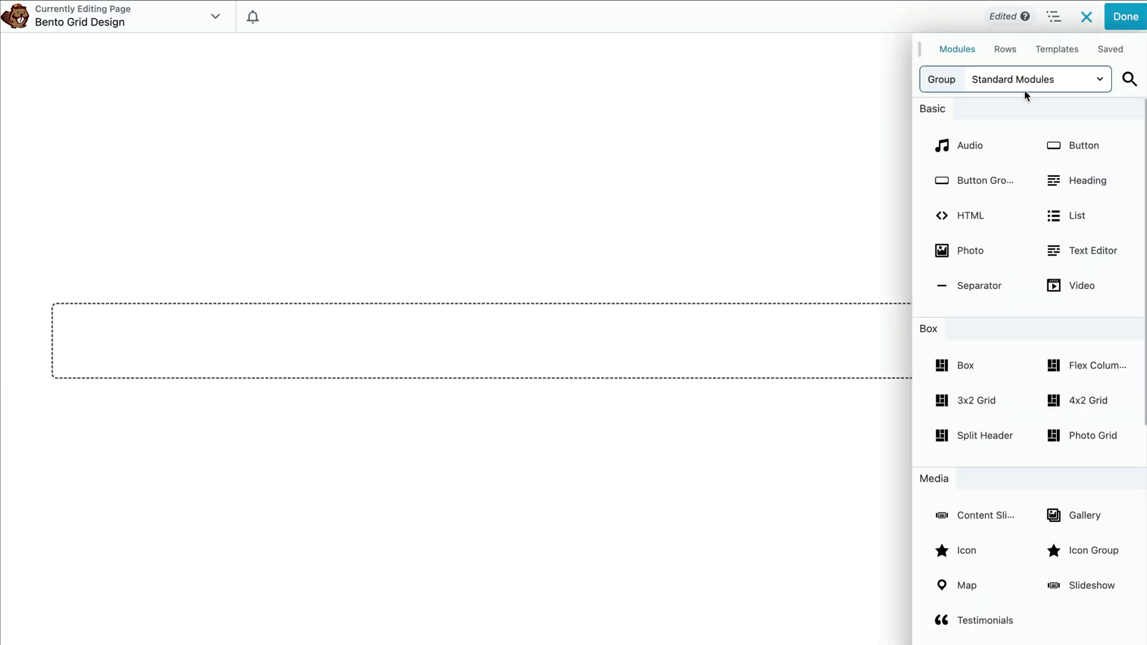
drag(997, 371, 640, 349)
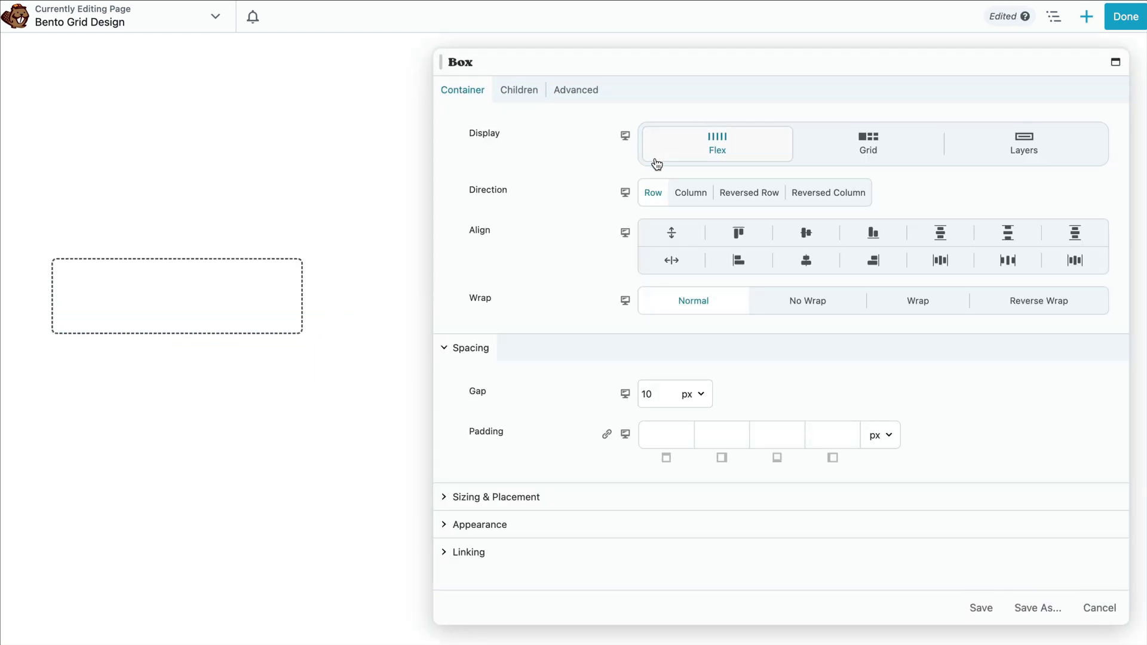
click(667, 158)
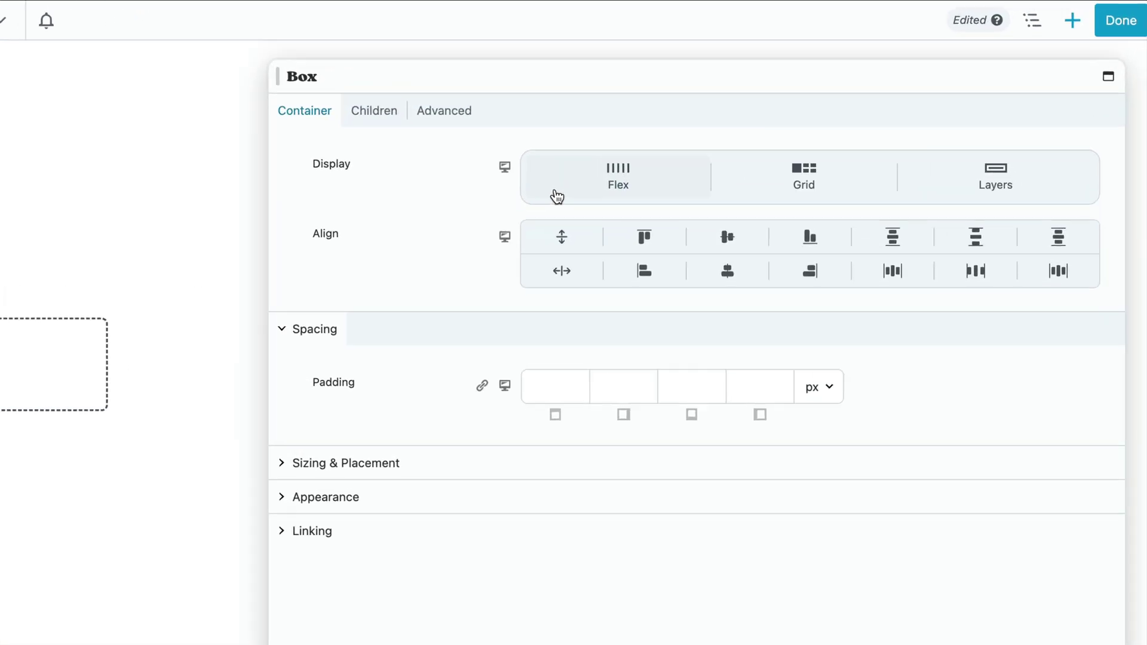
click(668, 158)
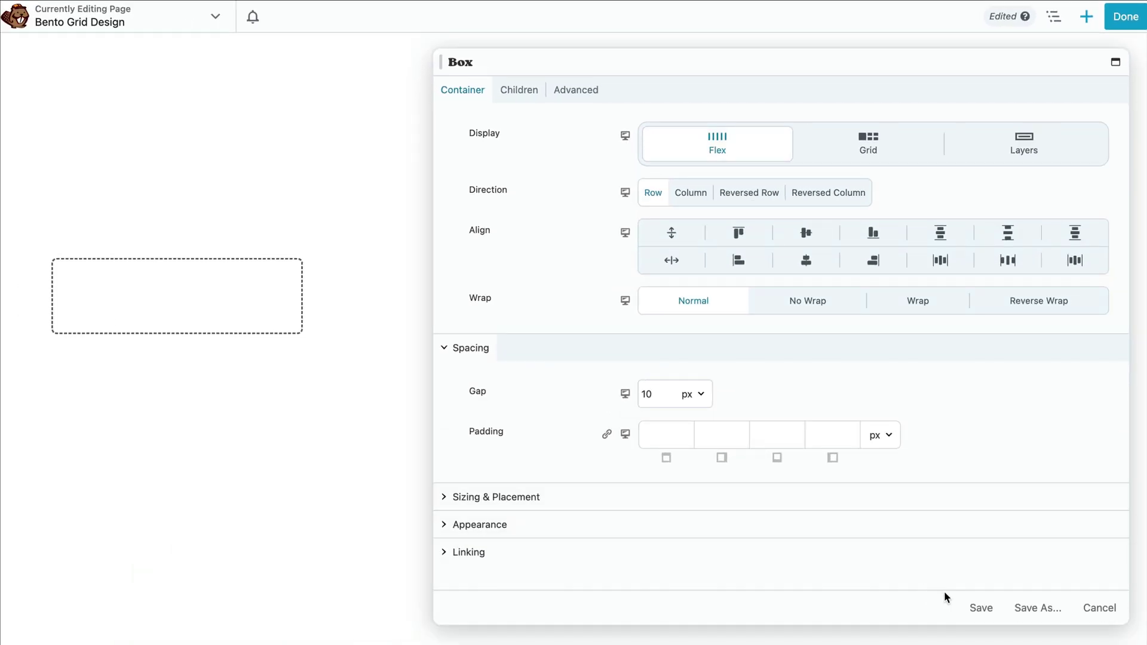
click(978, 616)
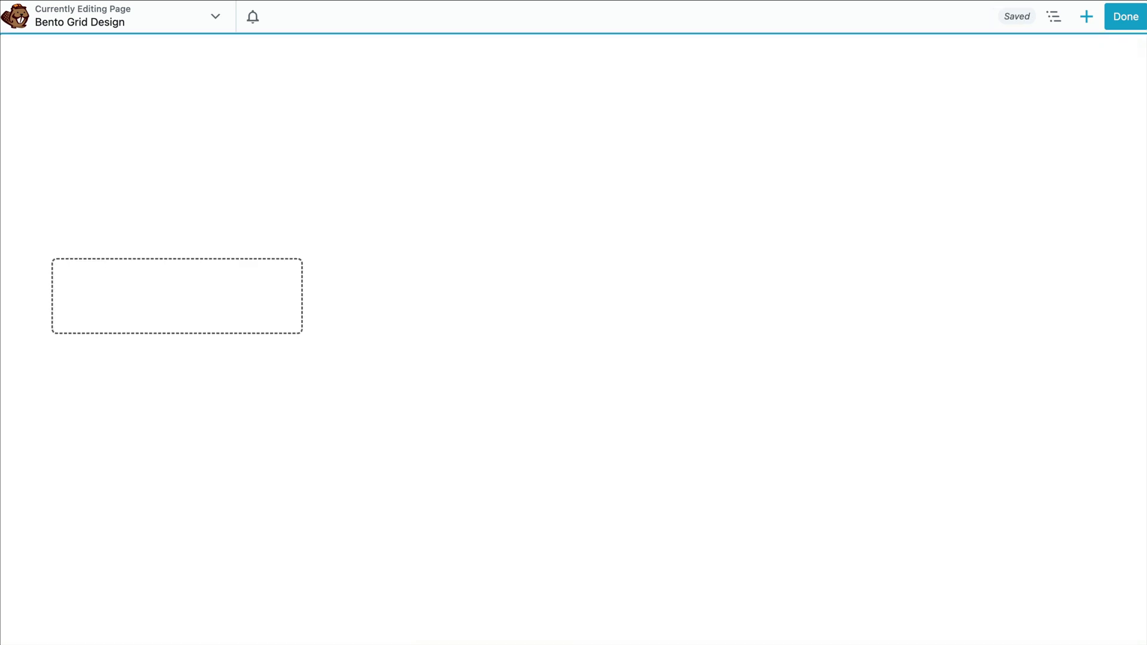
Duplicate the nested Flex Row box three times in the page outline so the grid holds four boxes
click(1055, 24)
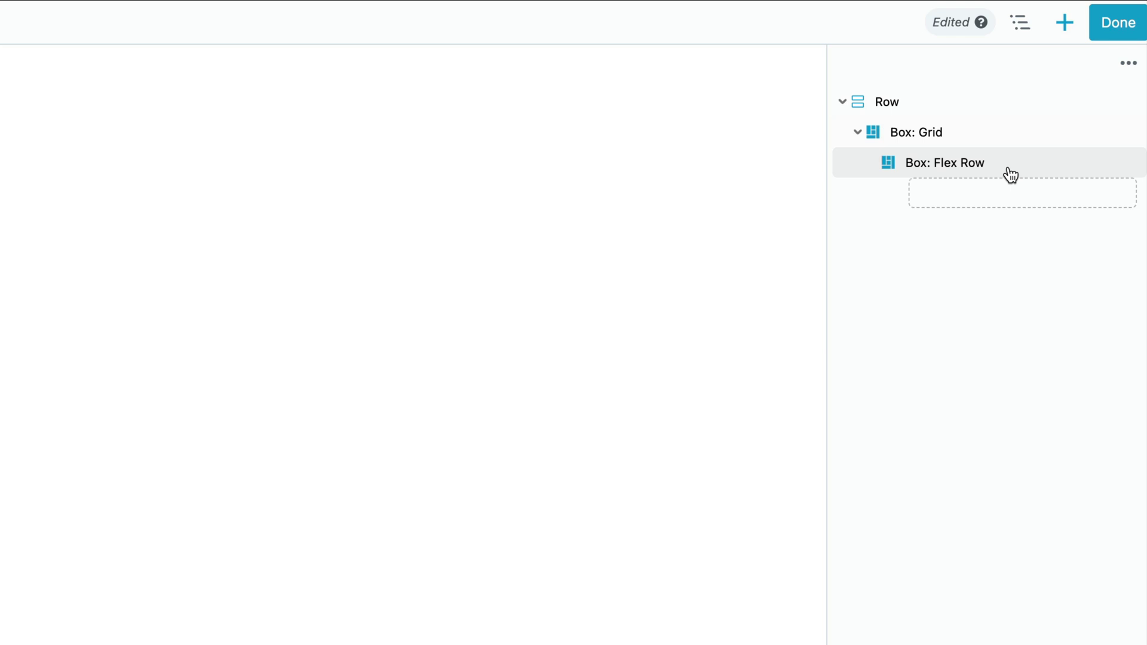
right_click(1010, 174)
click(1027, 222)
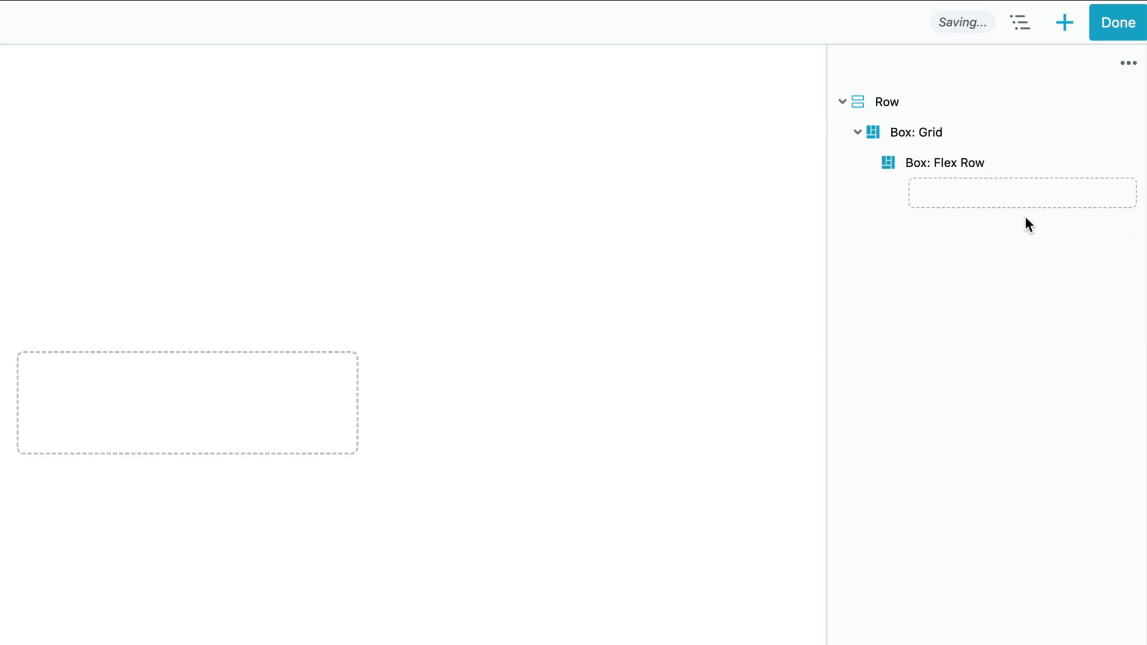
right_click(1028, 225)
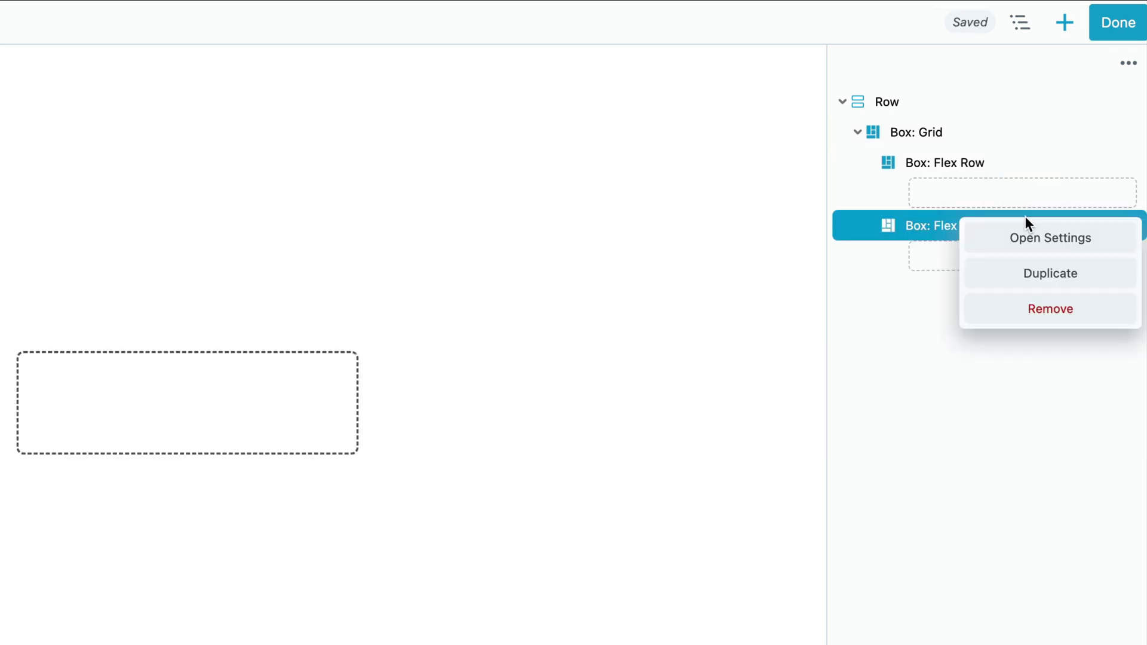
click(1027, 274)
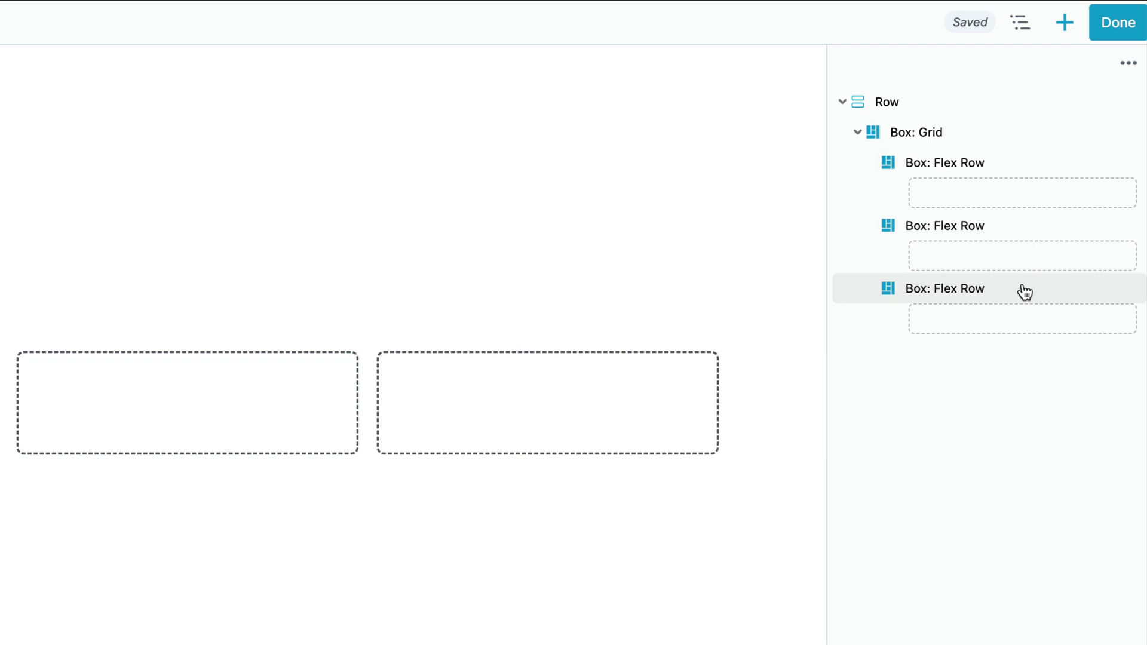
right_click(1023, 289)
click(1025, 339)
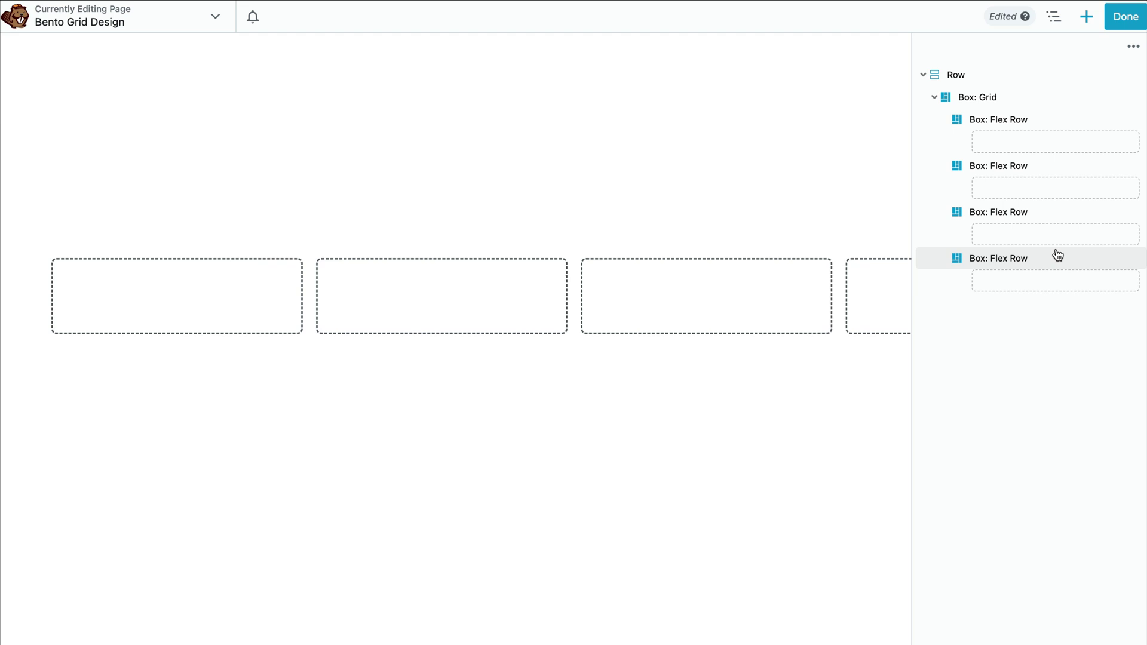
click(1054, 16)
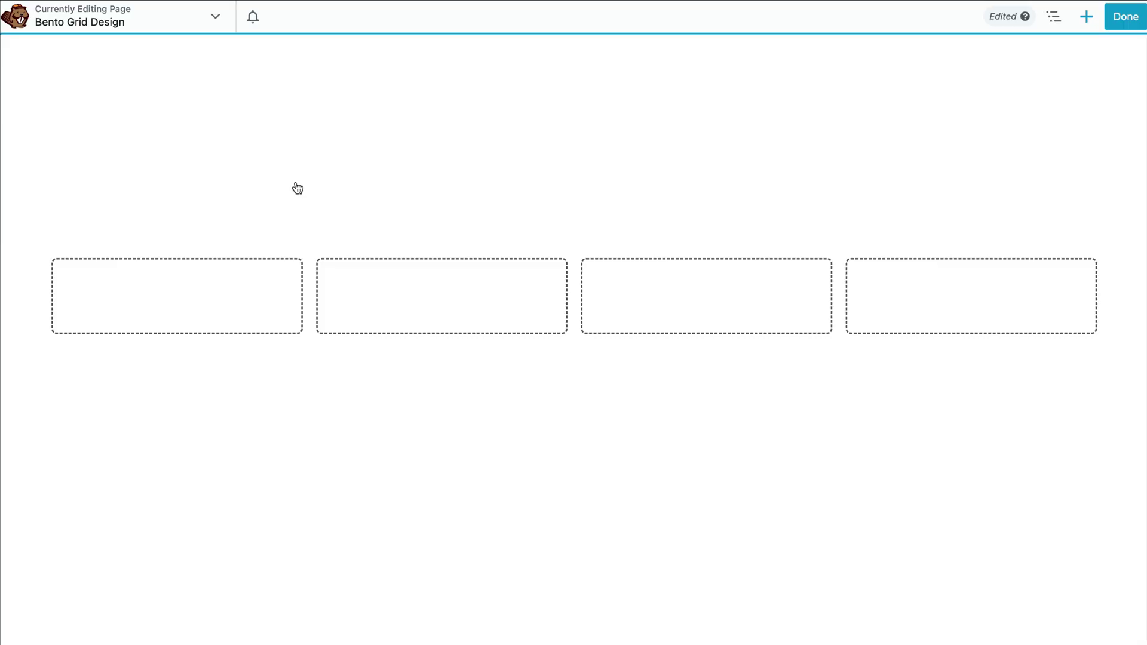
Set the first nested box to span 2 grid columns and 2 grid rows in its sizing and placement settings
mouse_move(228, 301)
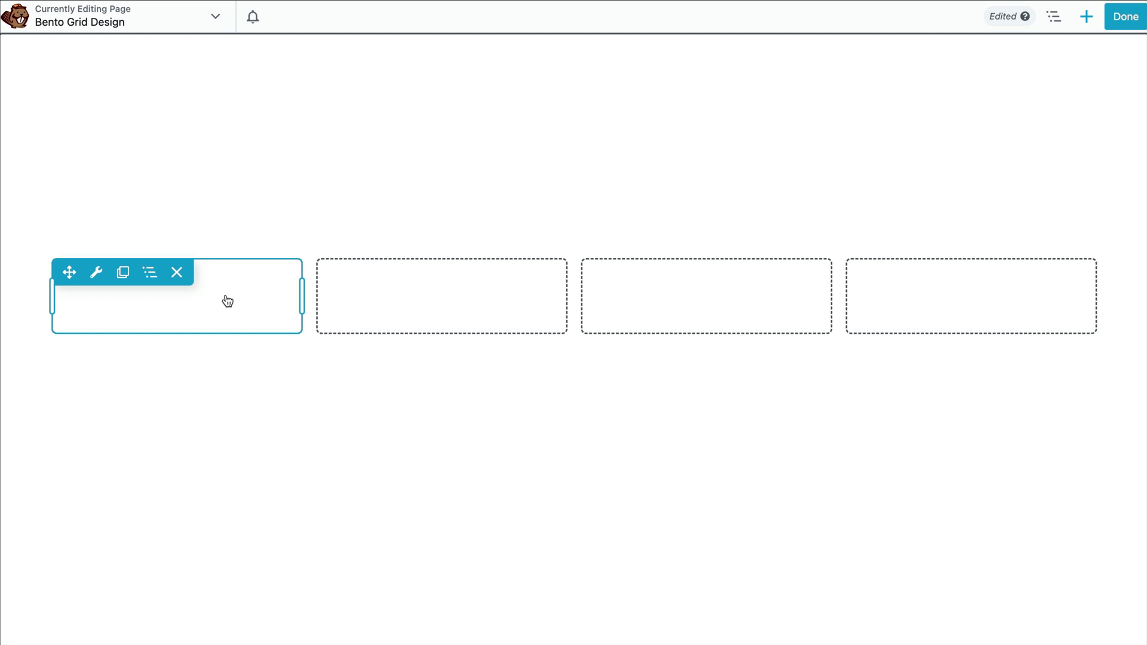
mouse_move(151, 278)
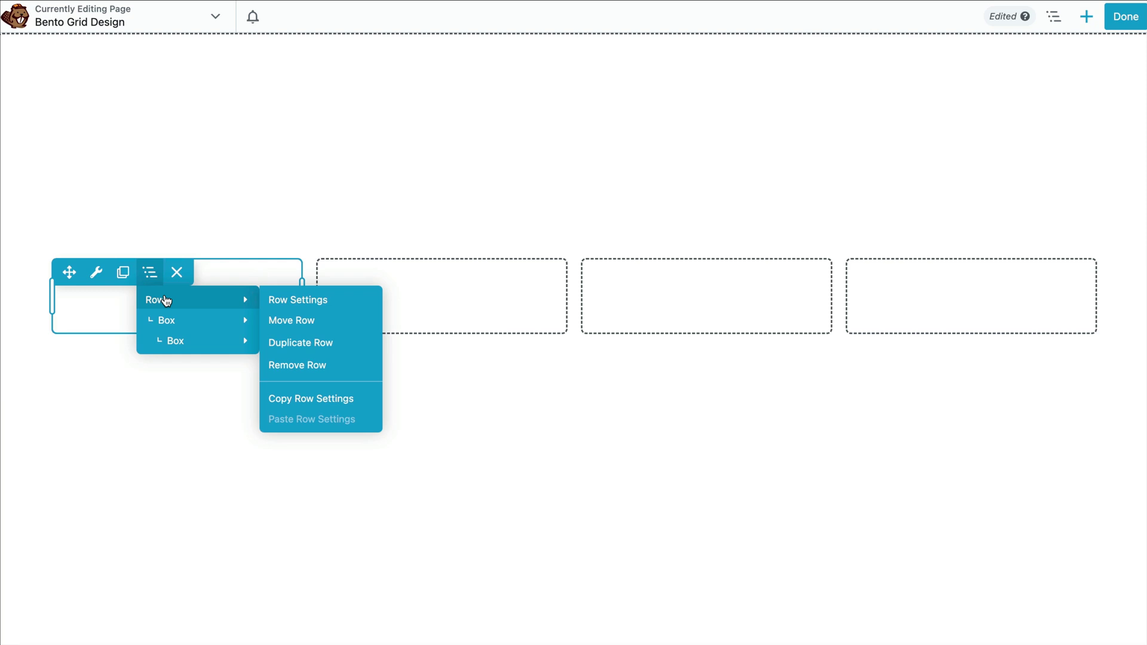
mouse_move(200, 323)
mouse_move(221, 347)
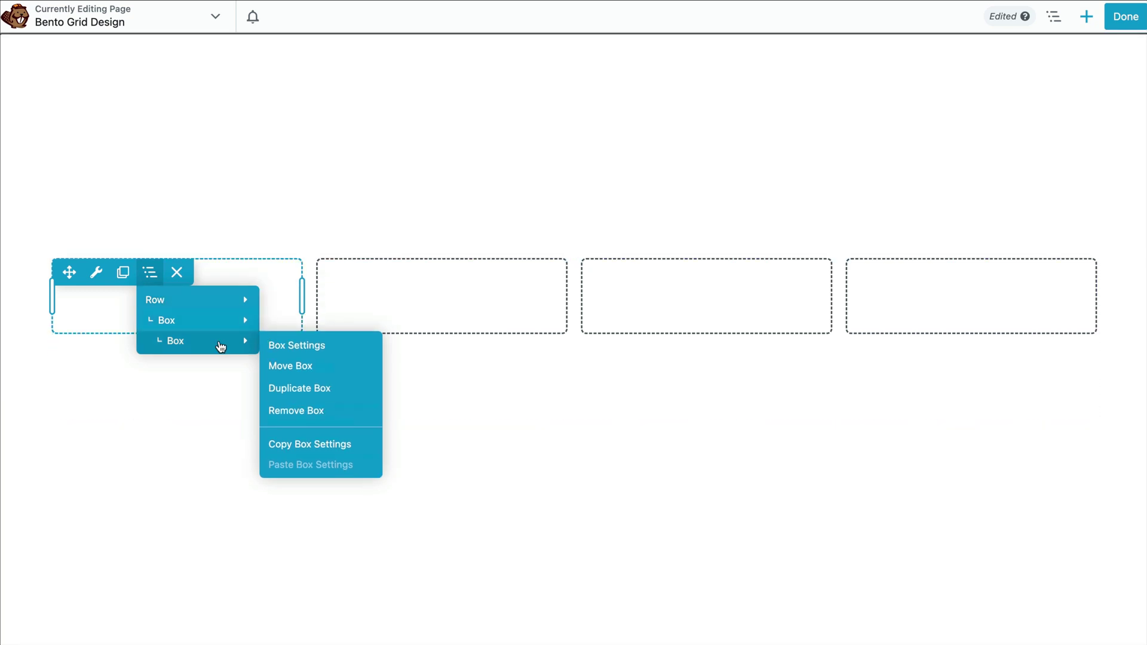
click(353, 349)
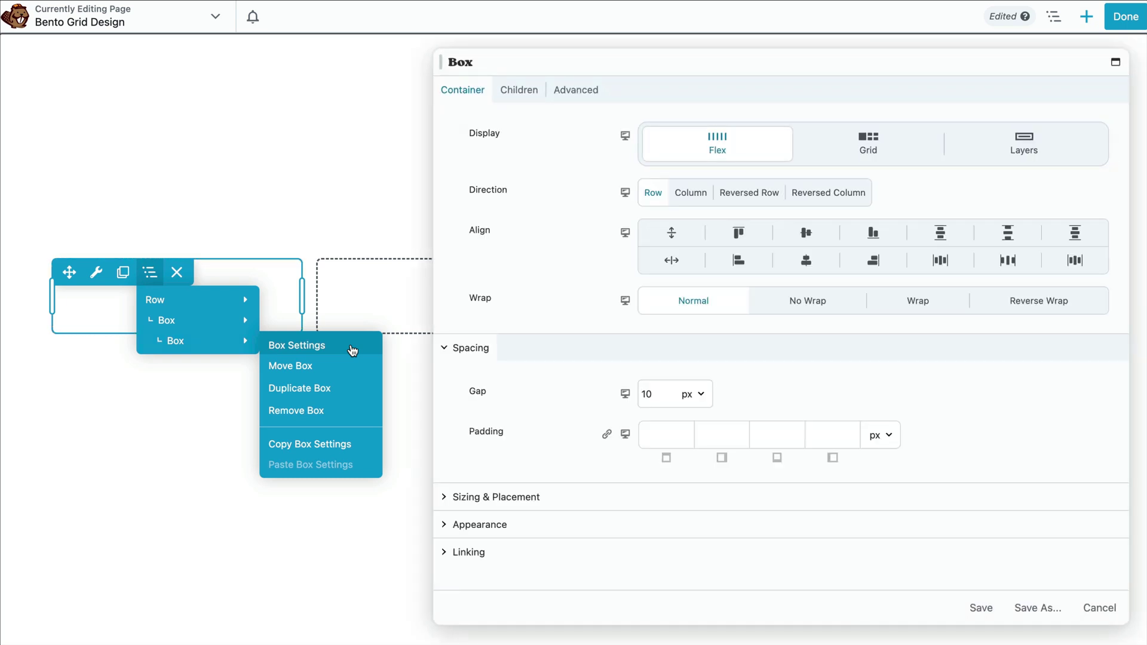
click(562, 497)
scroll(561, 500, down, 6)
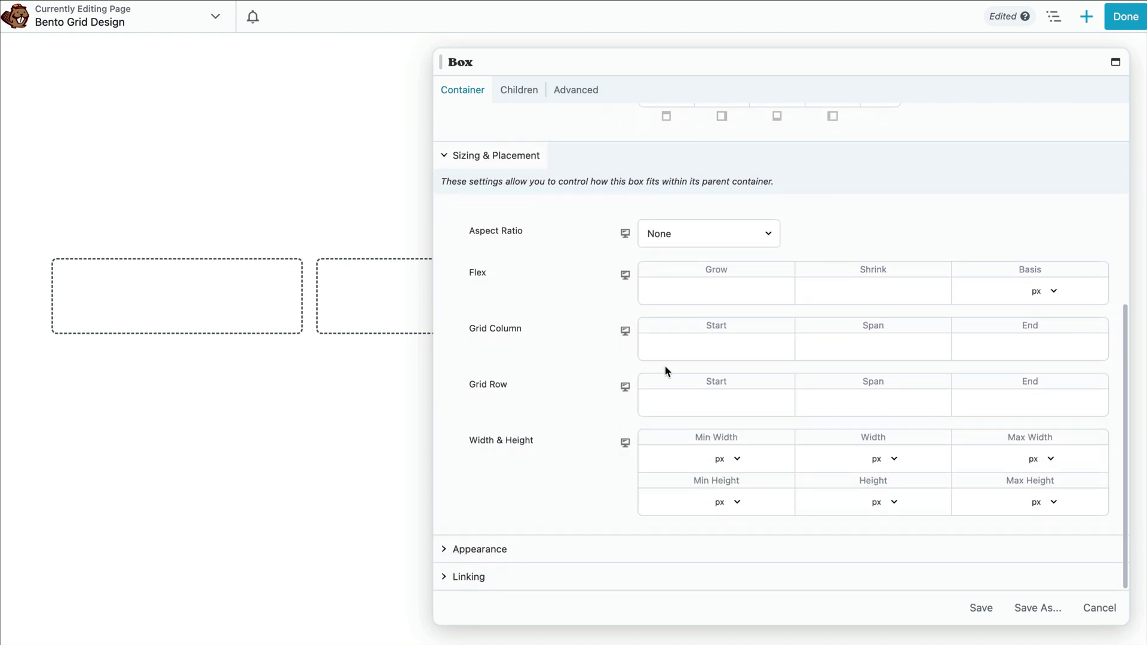
click(915, 351)
click(913, 348)
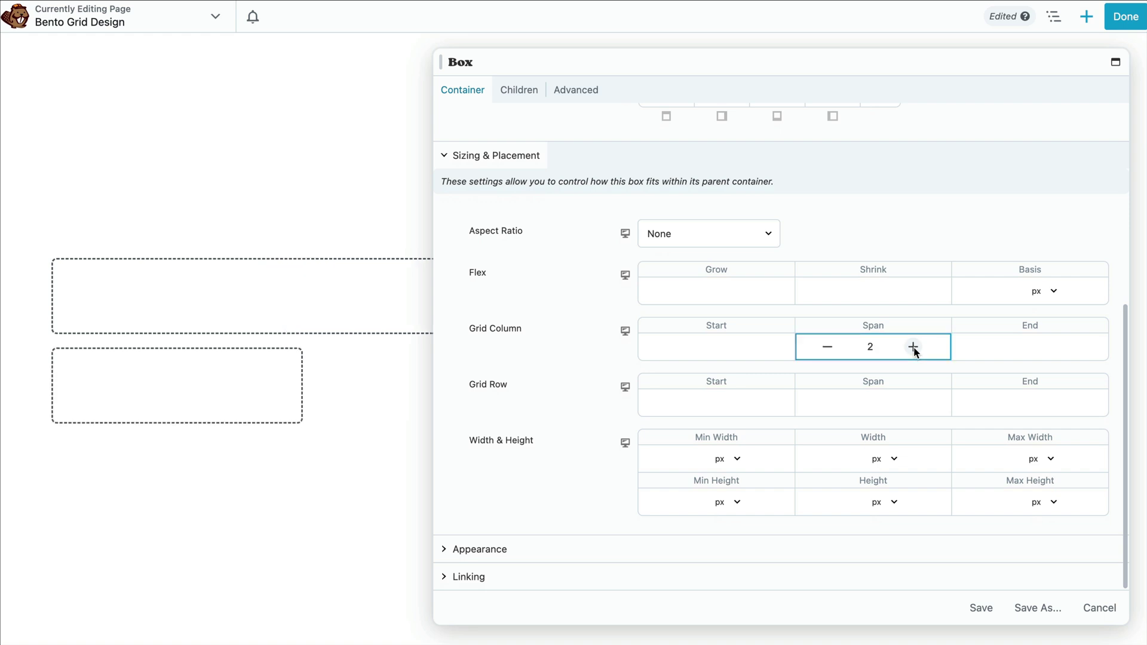
click(914, 404)
click(913, 404)
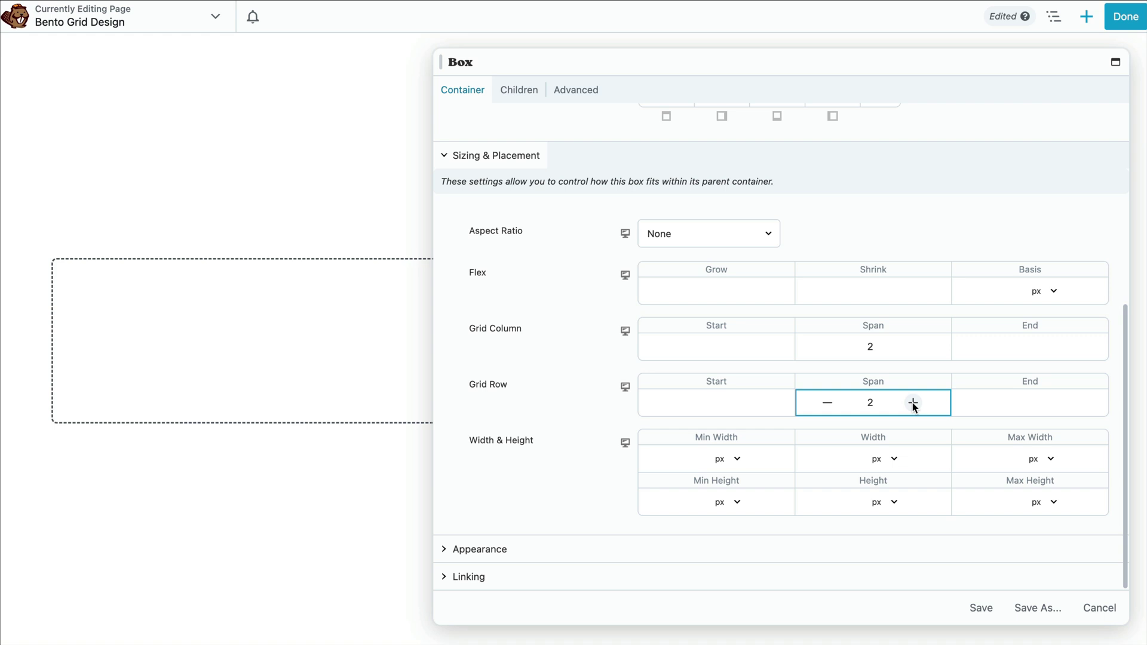
Set the first nested box's background colour to the red preset #ee5335
click(806, 549)
click(805, 406)
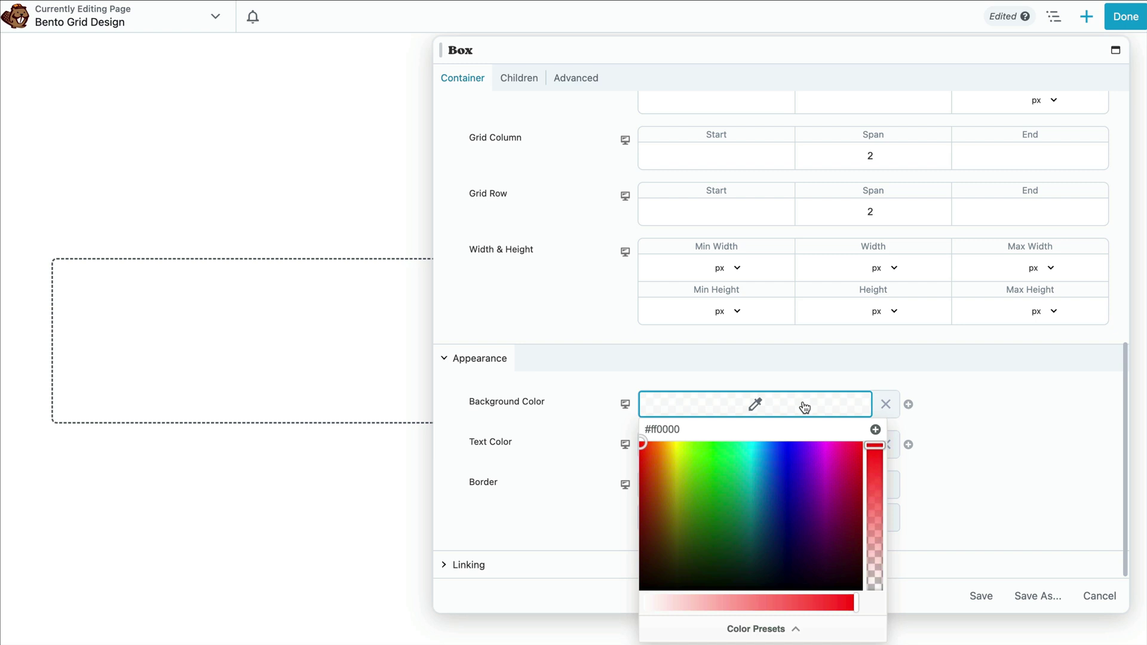
click(787, 629)
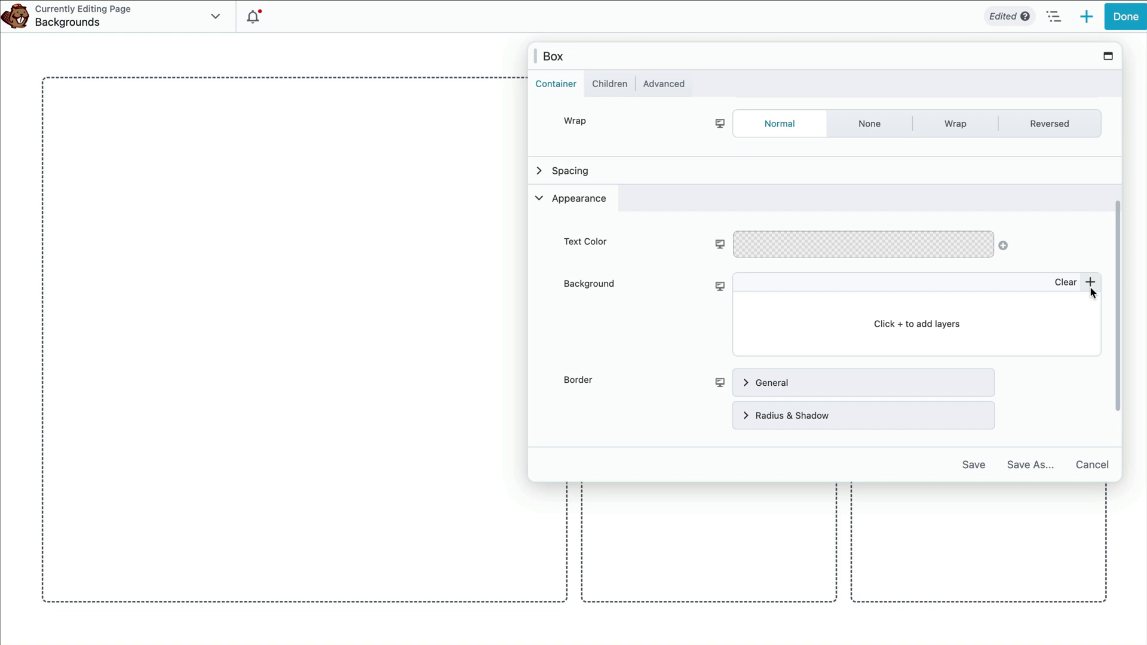
On the Backgrounds page, add a Deepskyblue colour layer to the large box's background and view the colour picker's Mix and saved colours
click(1091, 284)
click(1076, 300)
click(759, 308)
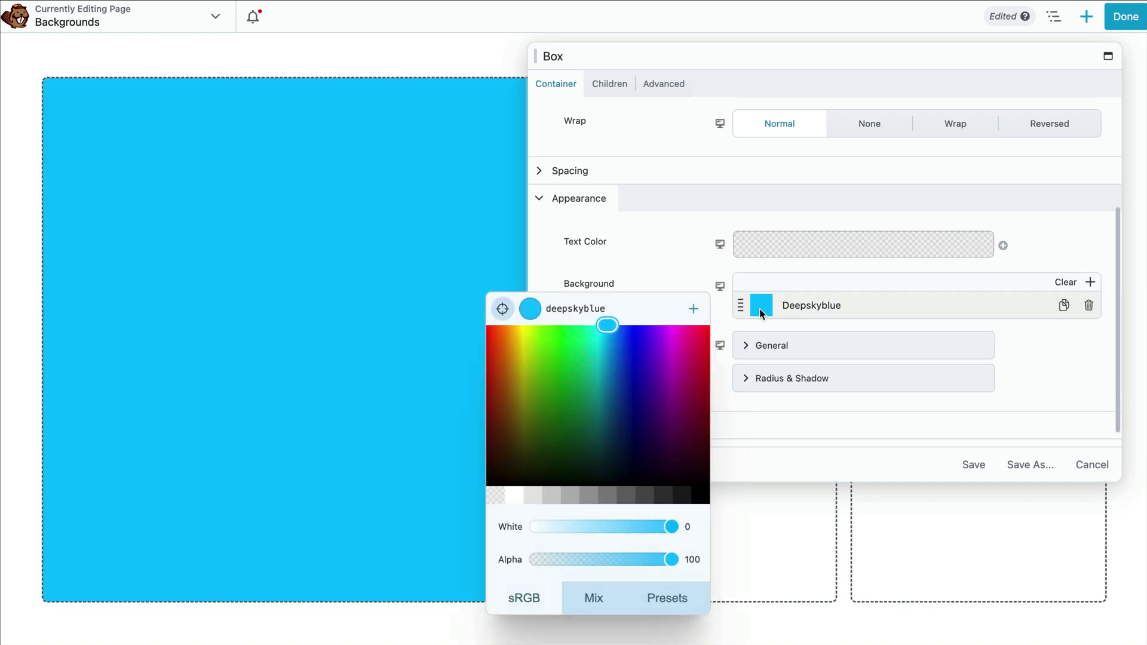
click(602, 599)
click(661, 591)
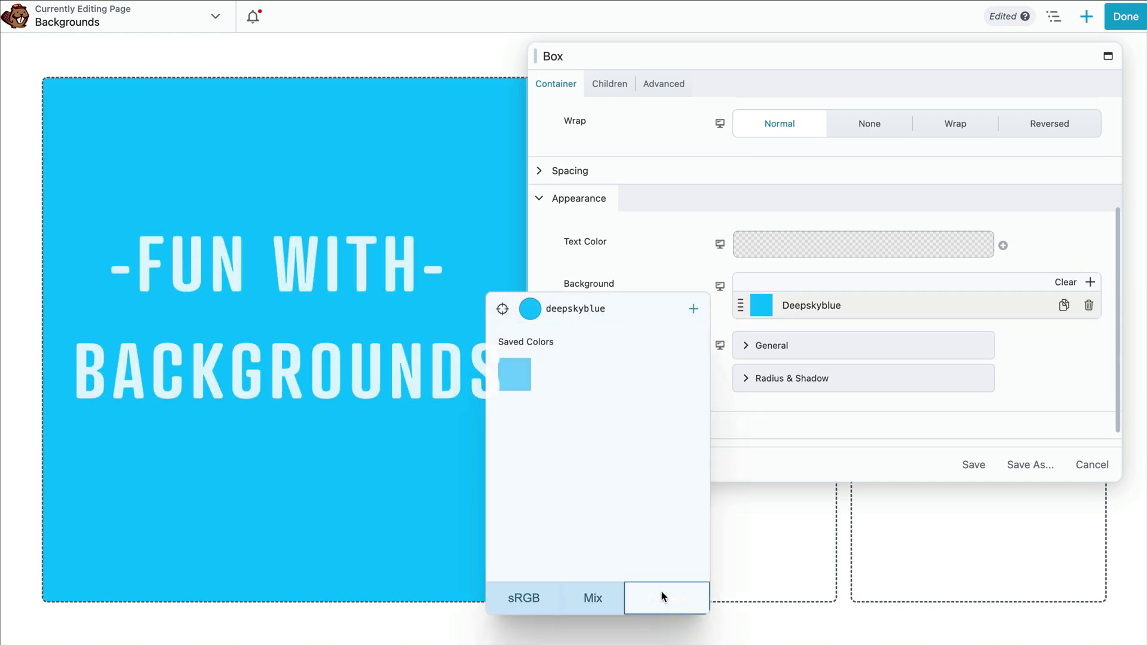
Add a linear gradient layer to the box's background and shift its magenta colour stop inward
click(1091, 282)
click(1055, 331)
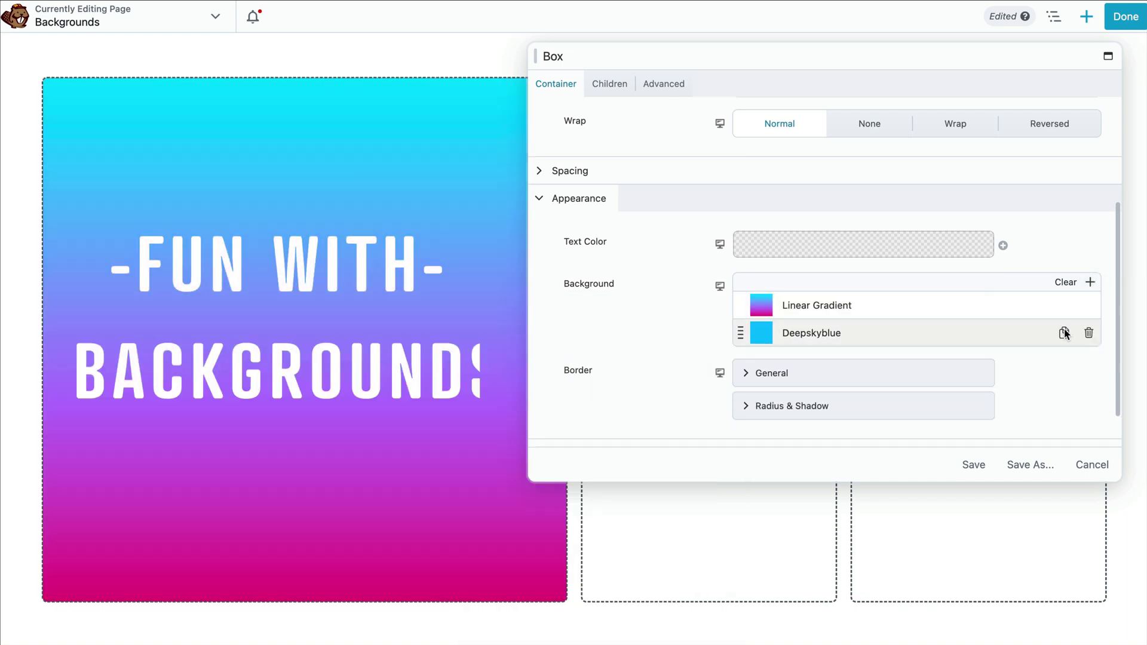
click(761, 305)
click(544, 450)
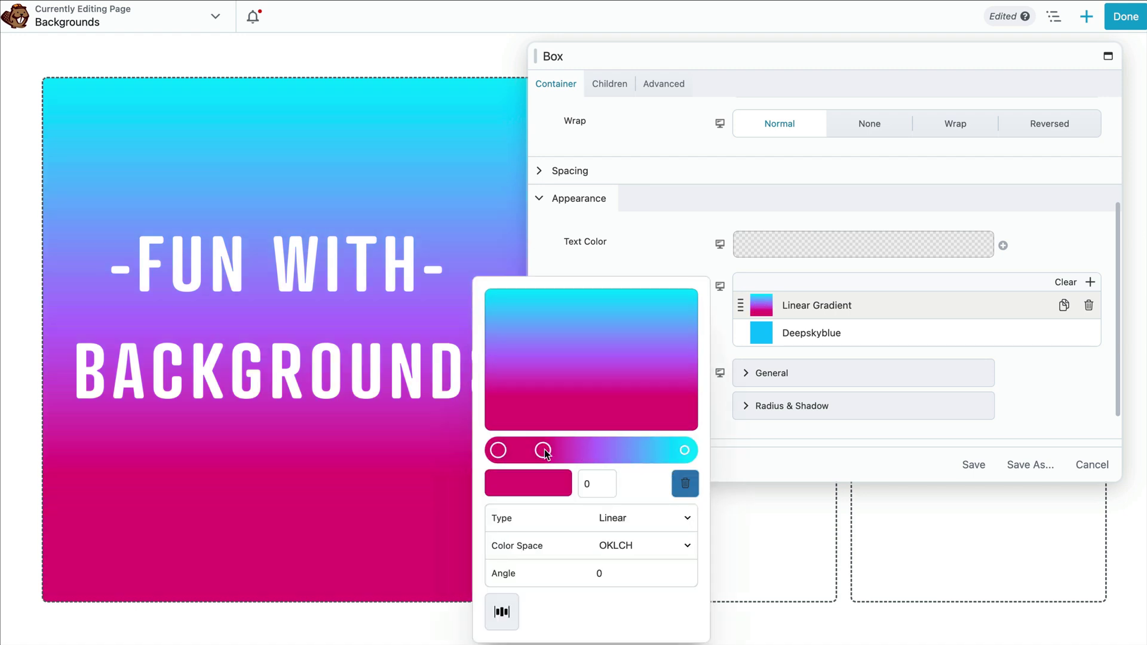
mouse_move(544, 450)
mouse_down()
mouse_move(687, 450)
mouse_move(524, 450)
mouse_move(541, 450)
mouse_up()
click(1090, 282)
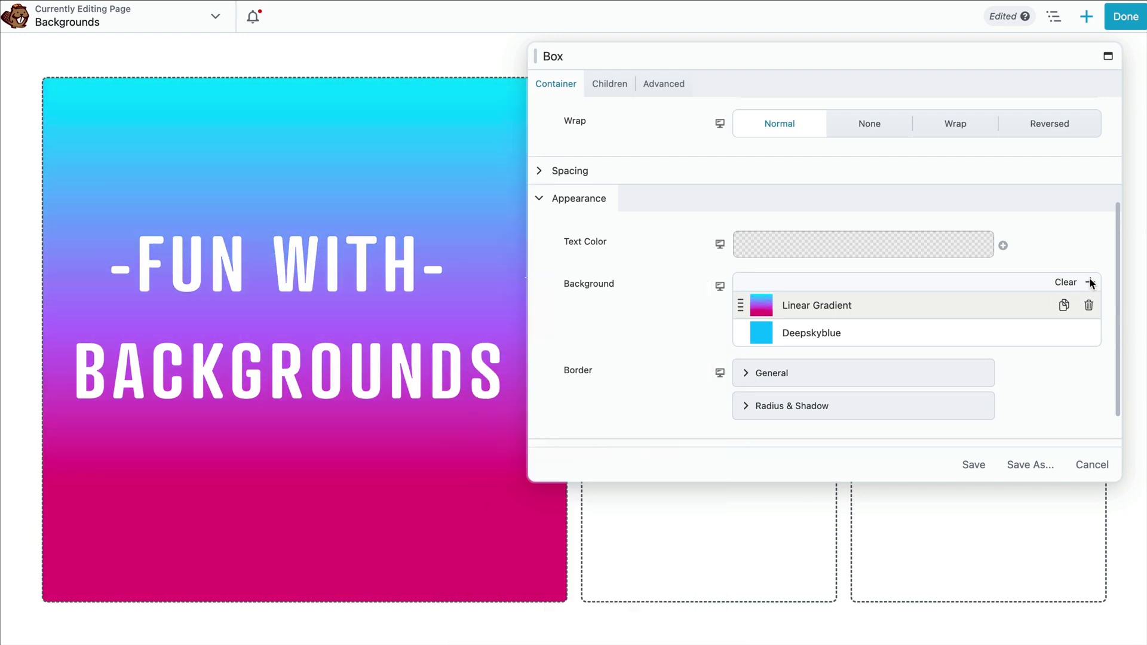
Add a Photo layer to the box's background using the coloured hexagons image from the media library
click(1090, 282)
click(1056, 357)
click(769, 307)
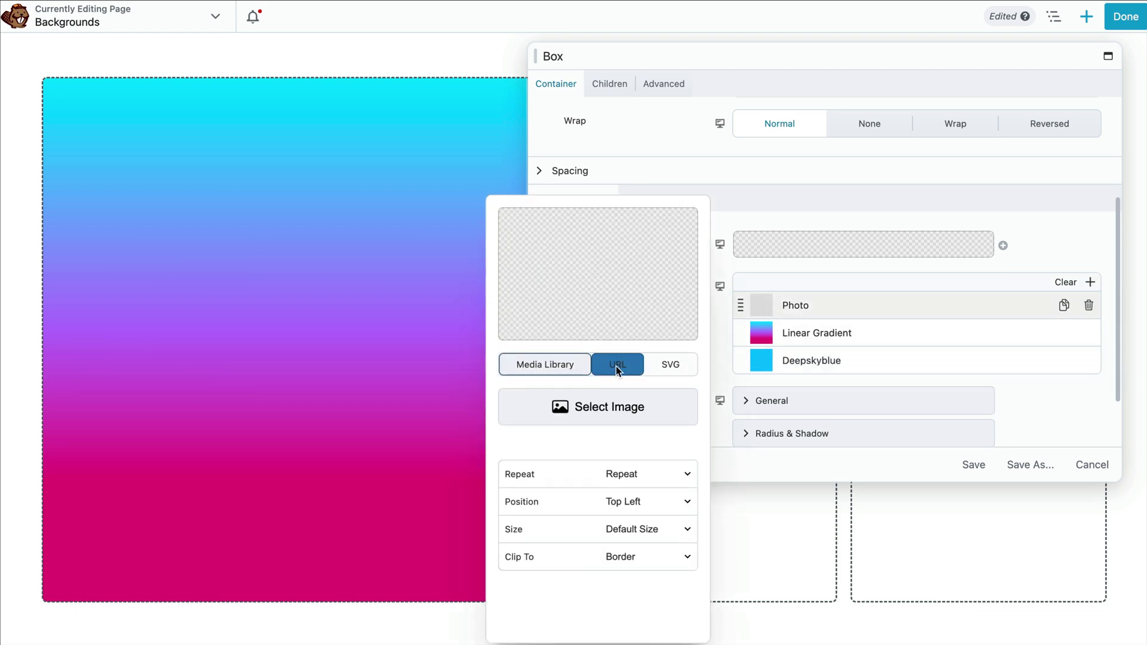
click(616, 404)
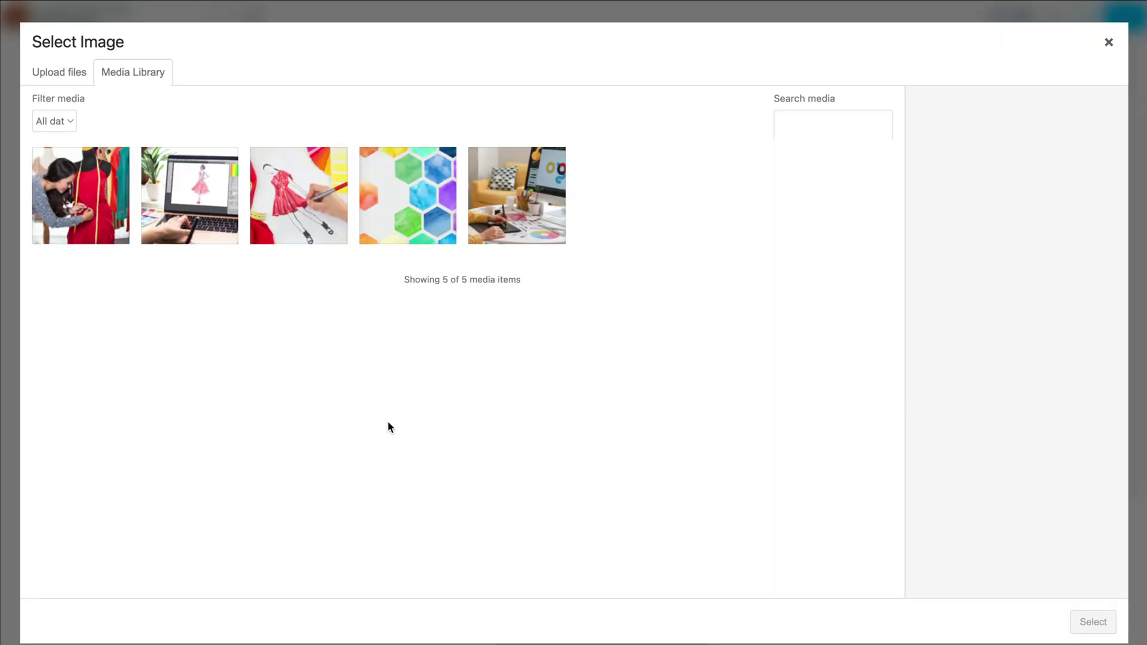
click(408, 198)
click(1093, 622)
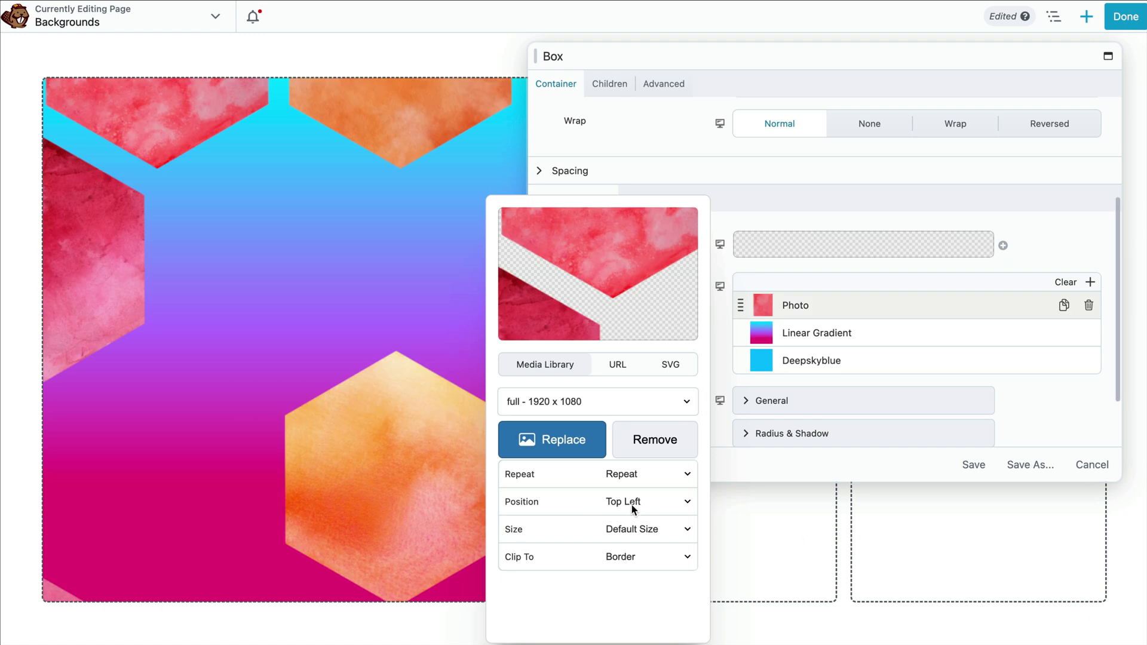
Set the photo layer to No Repeat, Center position and Cover size, keeping Clip To as Border
click(636, 474)
click(637, 459)
click(634, 501)
click(635, 568)
click(642, 529)
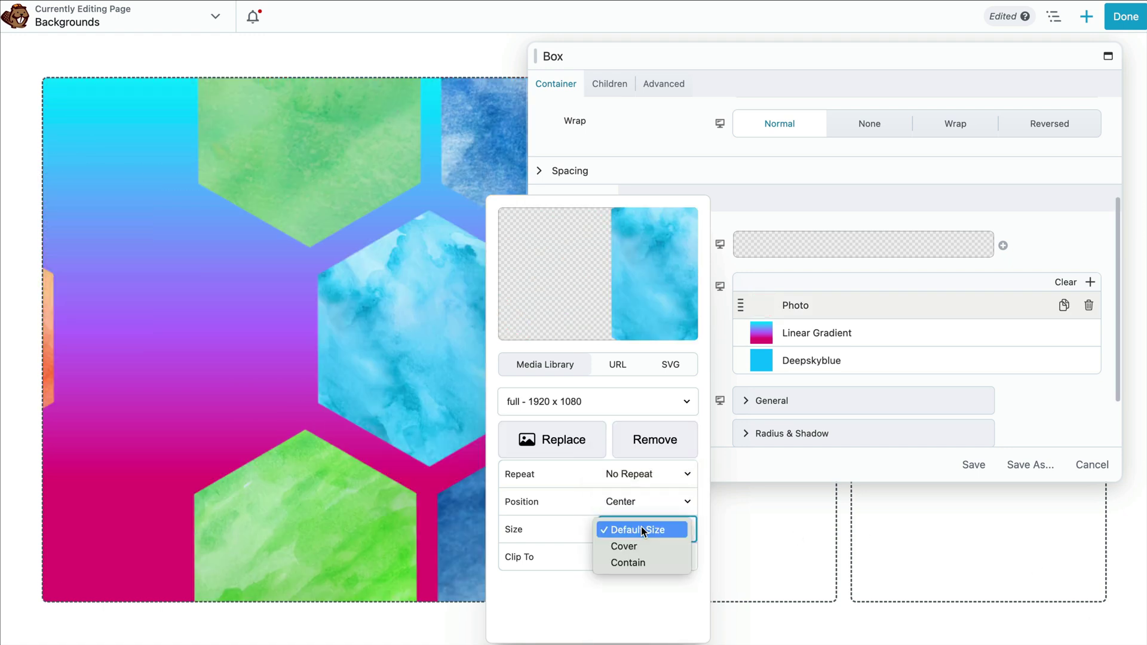
click(624, 547)
click(680, 556)
click(680, 555)
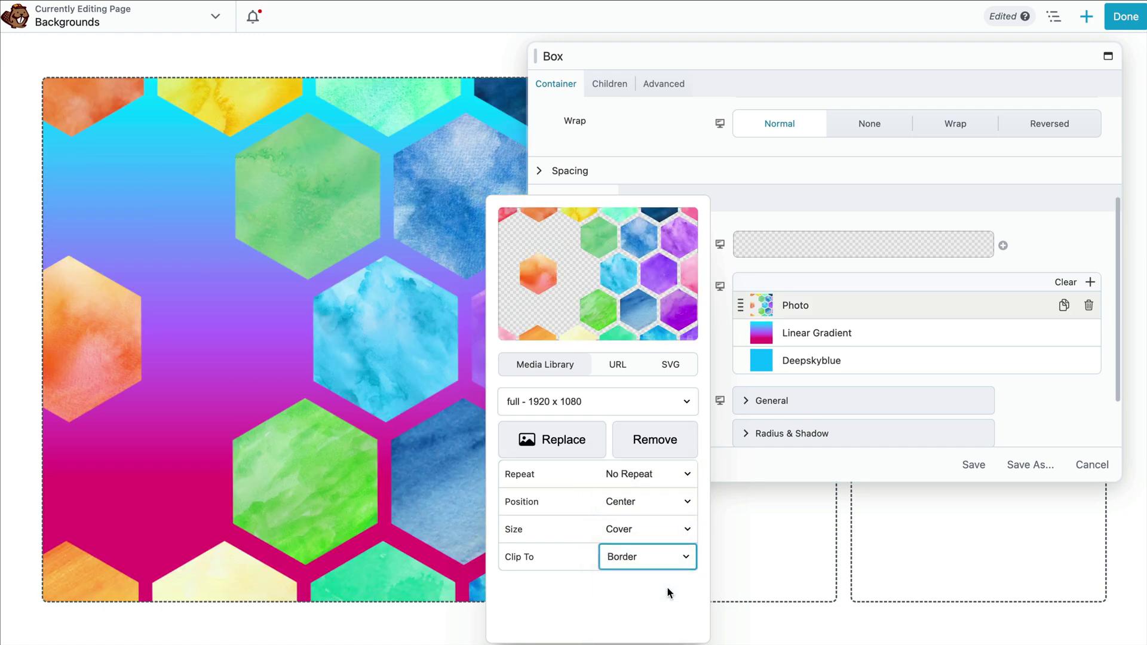
Move the Deepskyblue background layer above the Linear Gradient layer in the background list
click(836, 305)
drag(739, 309, 744, 282)
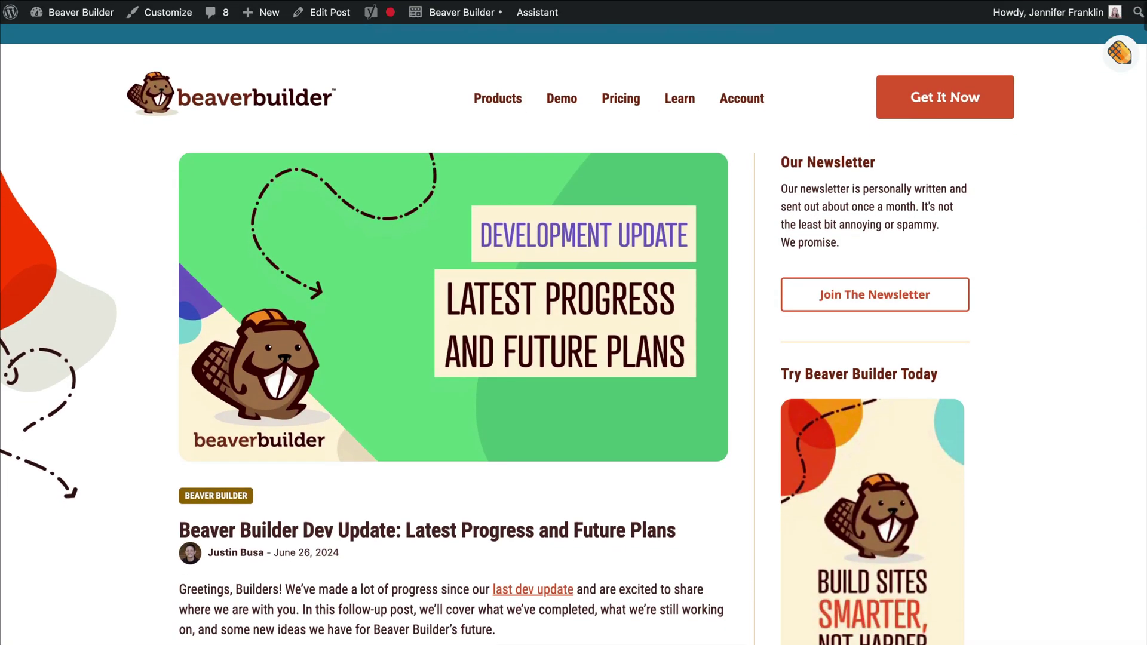
scroll(574, 334, down, 10)
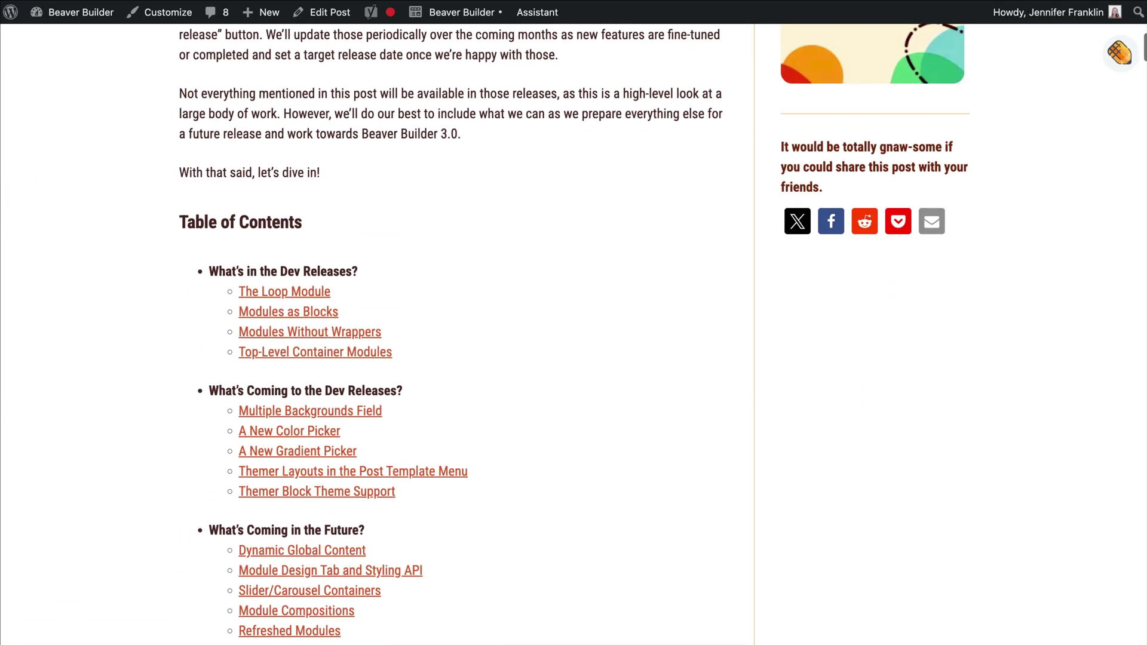
scroll(454, 323, down, 2)
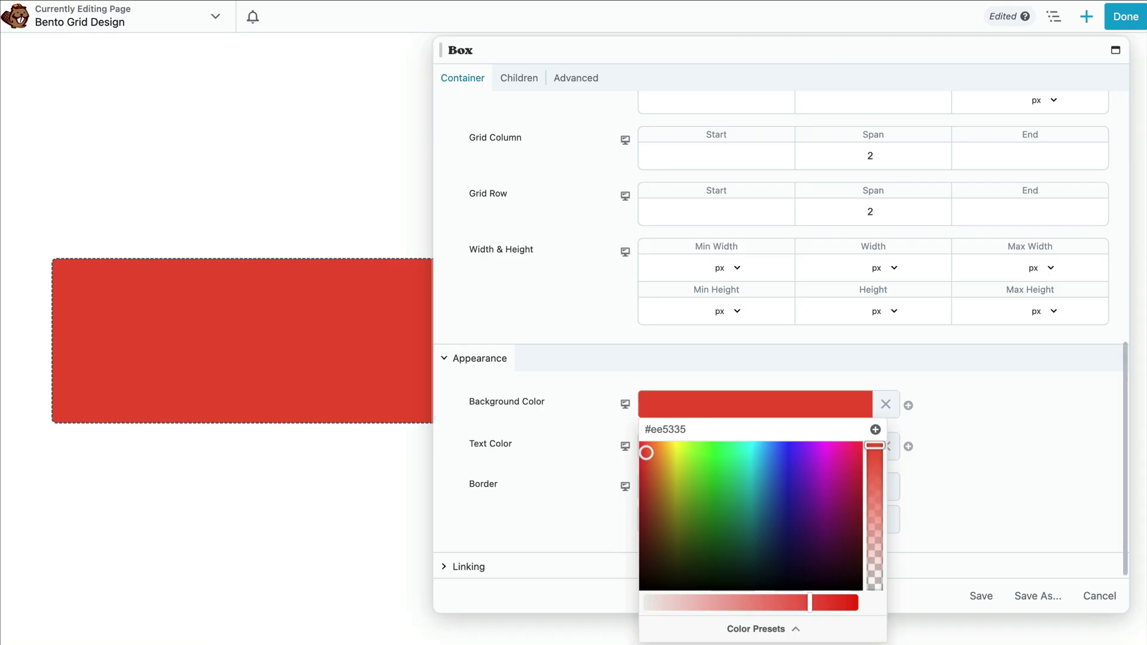
On the Bento Grid Design page, add a Heading module to the red box with the text "01."
key(Escape)
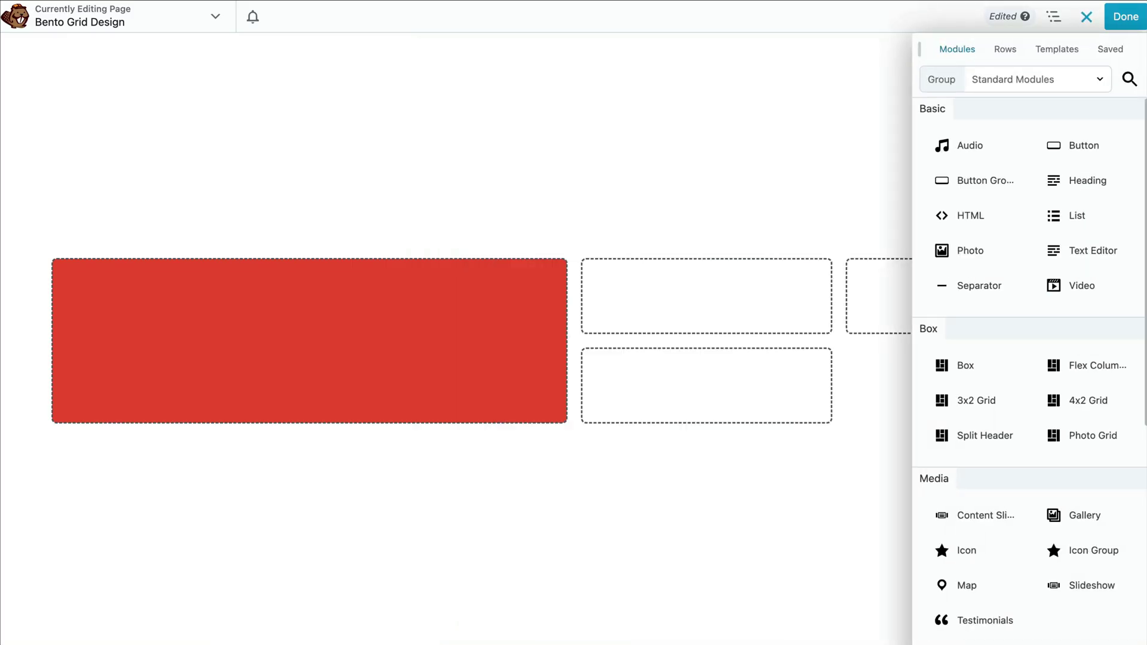
drag(1088, 181, 384, 342)
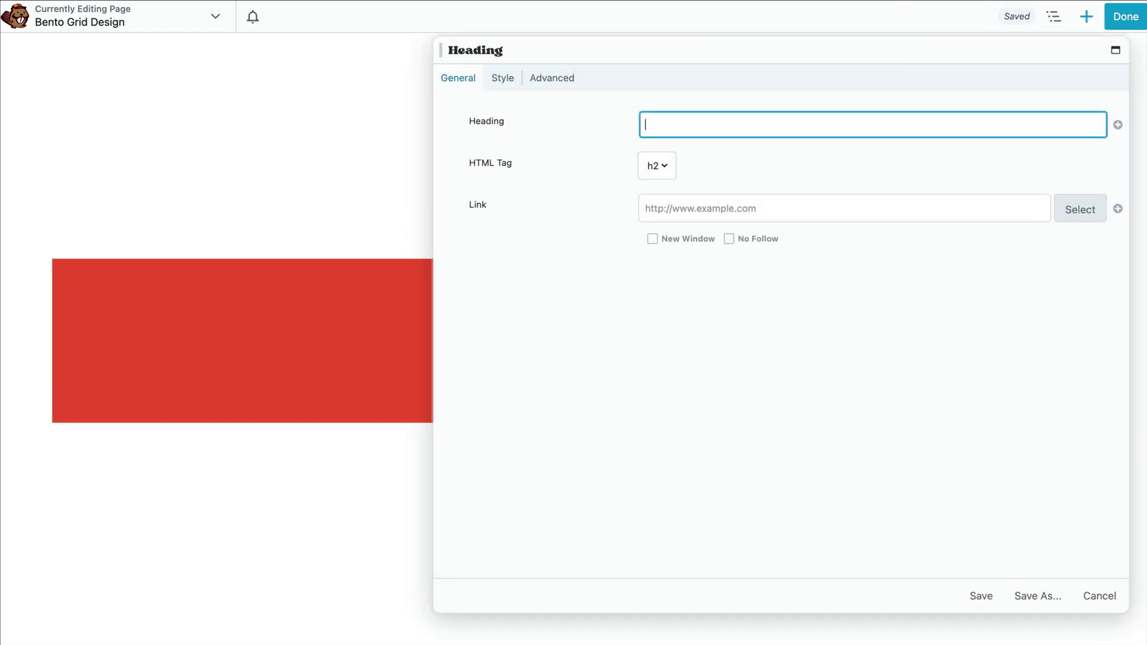
text(01.)
Set the "01." heading's colour to white (#ffffff) and close its settings
click(503, 78)
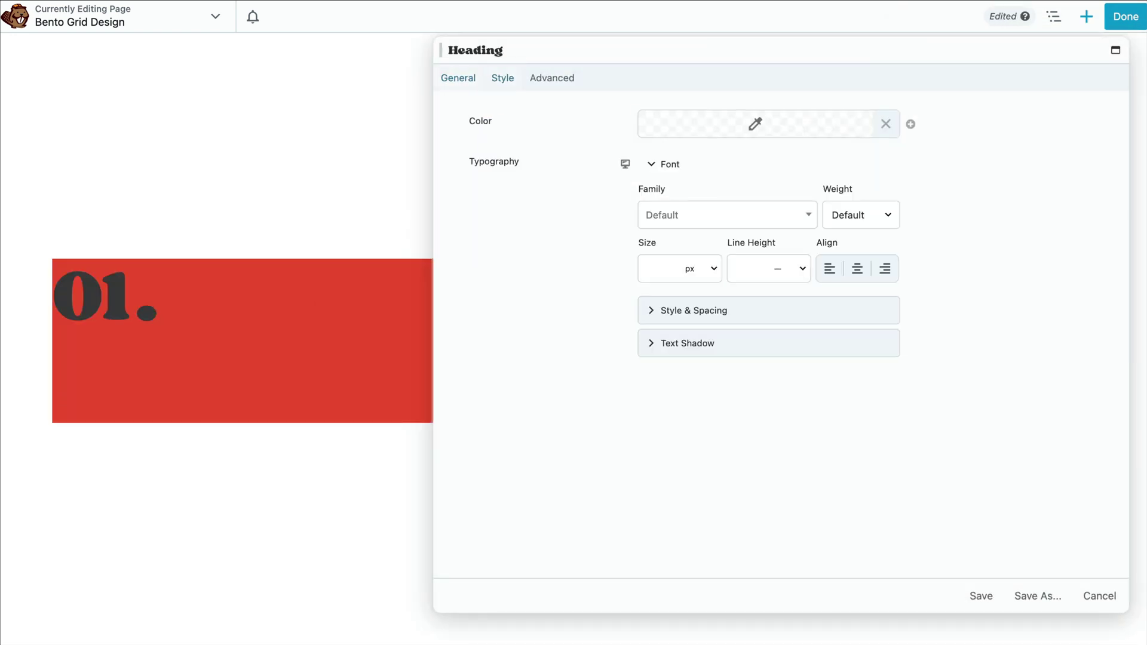
click(755, 124)
click(763, 348)
click(717, 267)
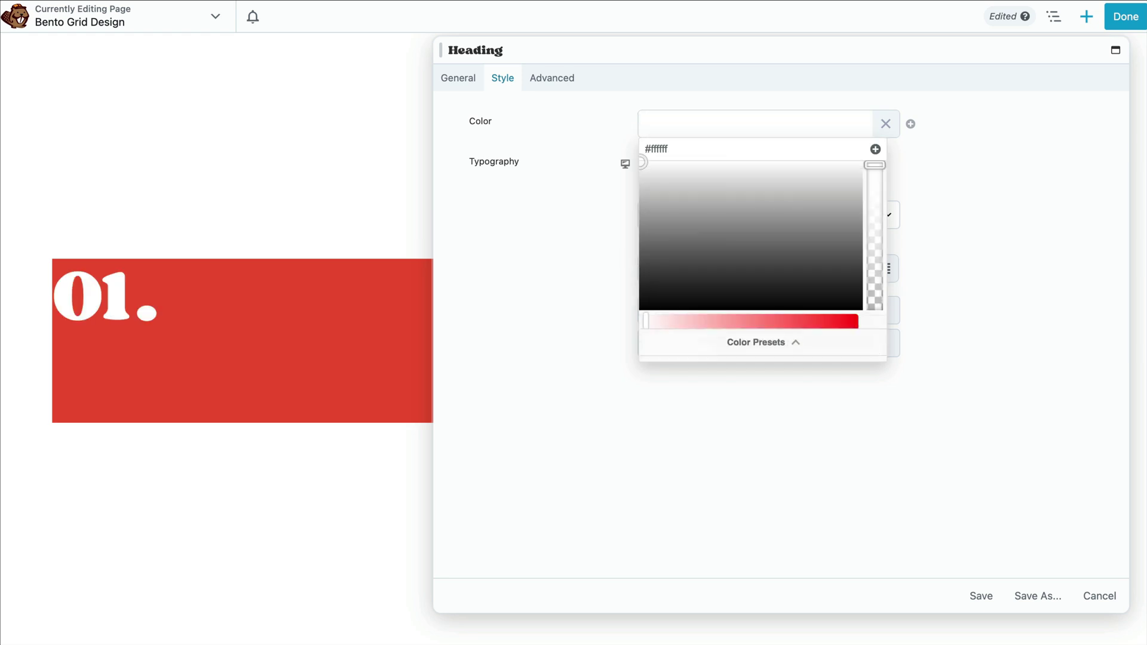
key(Escape)
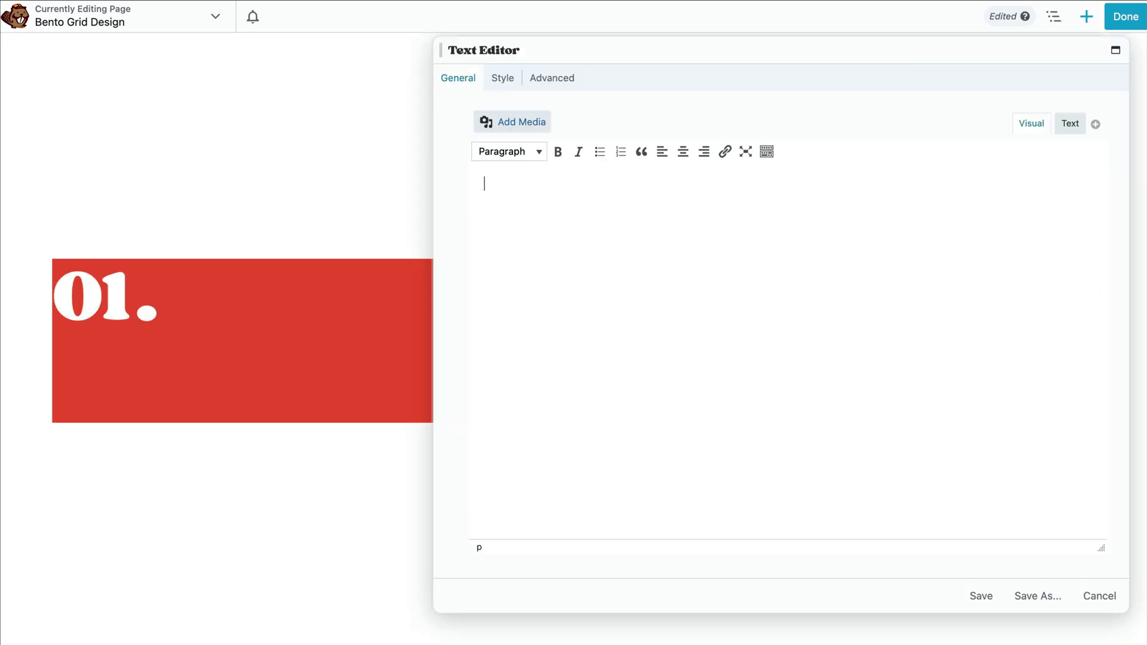
Place a Text Editor module with the "Business Coaching" title and its coaching description beside the "01." heading in the red box
text(Business Coaching Tailored coaching sessions to help you navigate the challenges of entrepreneurship and unlock your full potential.)
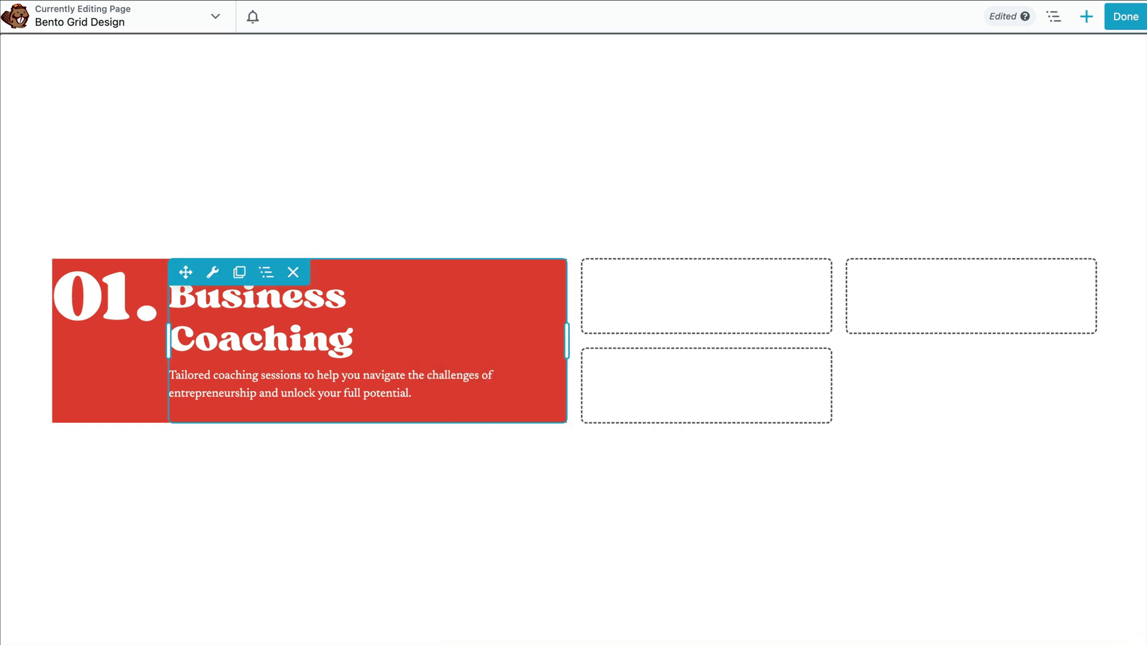
Try the Reversed Row and Reversed Column flex directions on the red box, and set its direction to Column
click(266, 273)
mouse_move(299, 321)
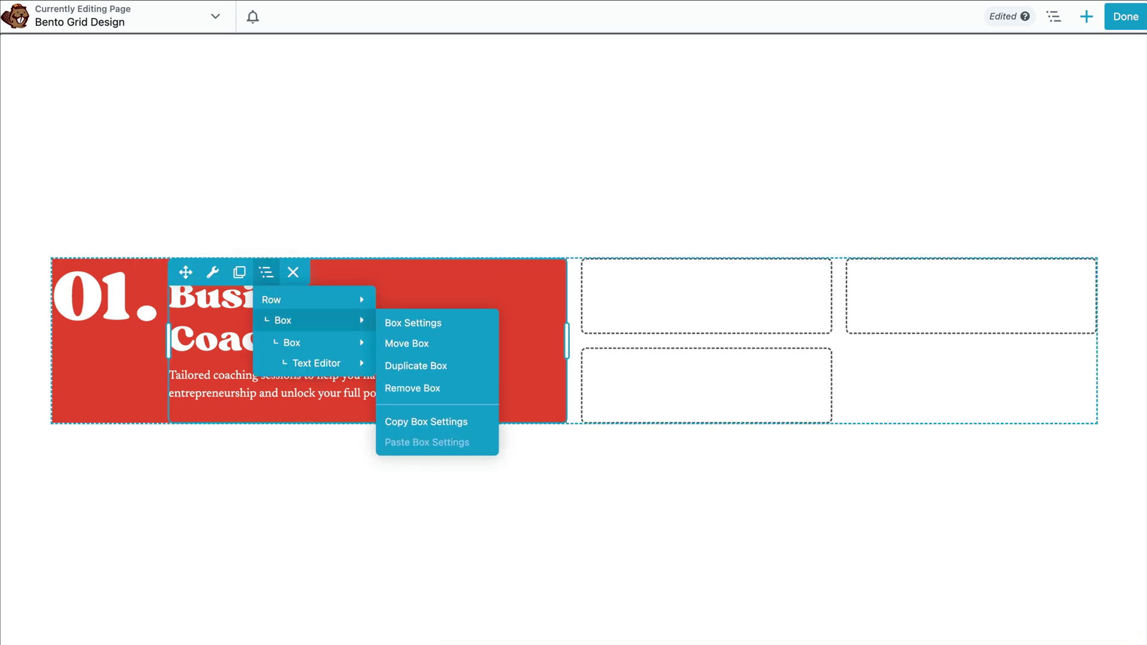
mouse_move(317, 343)
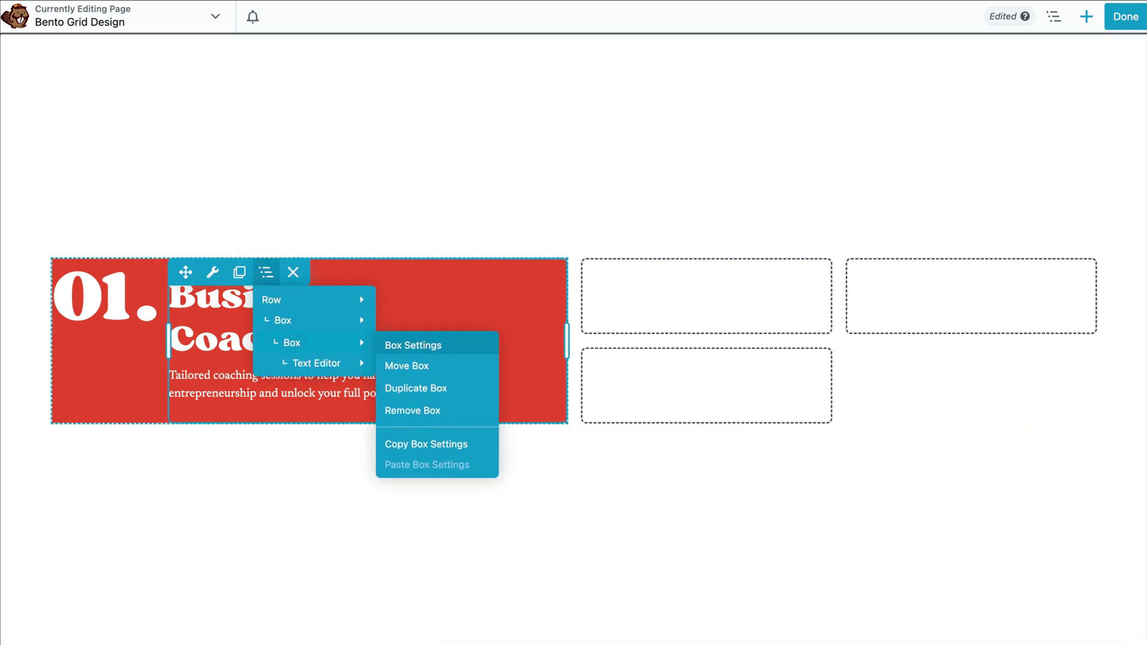
click(413, 346)
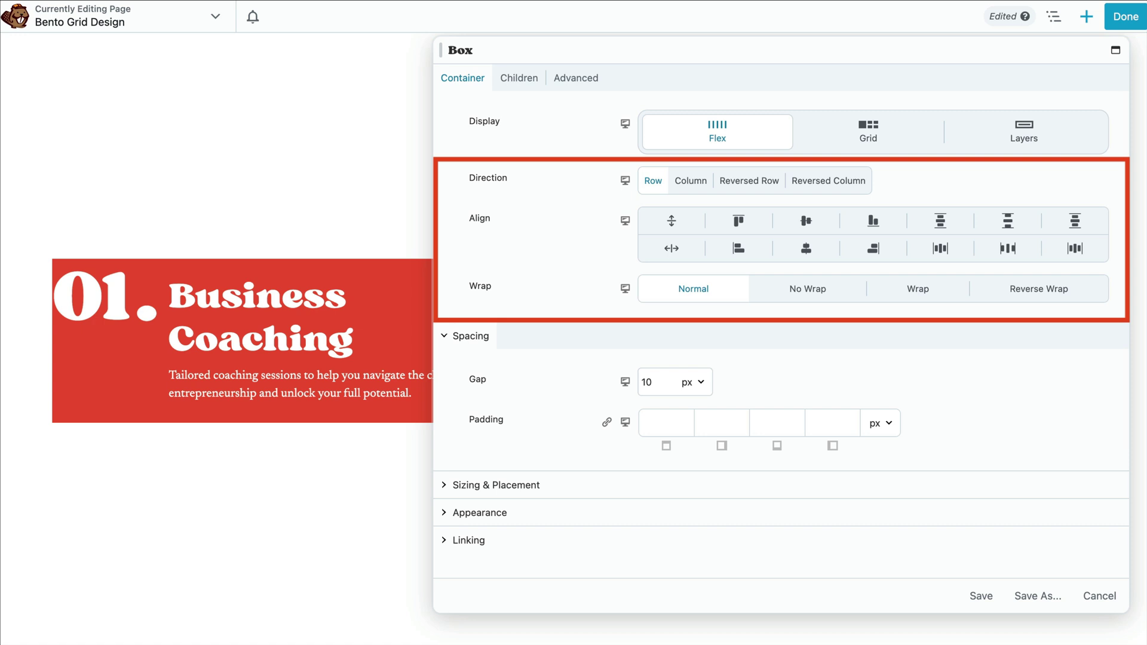
click(697, 194)
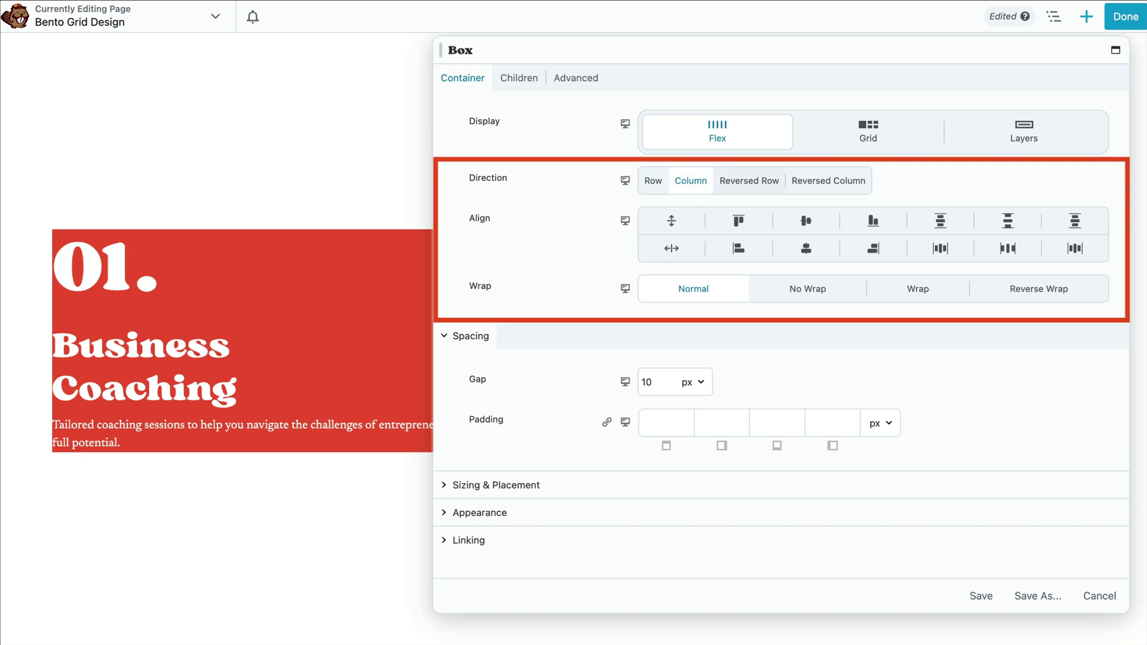
click(750, 181)
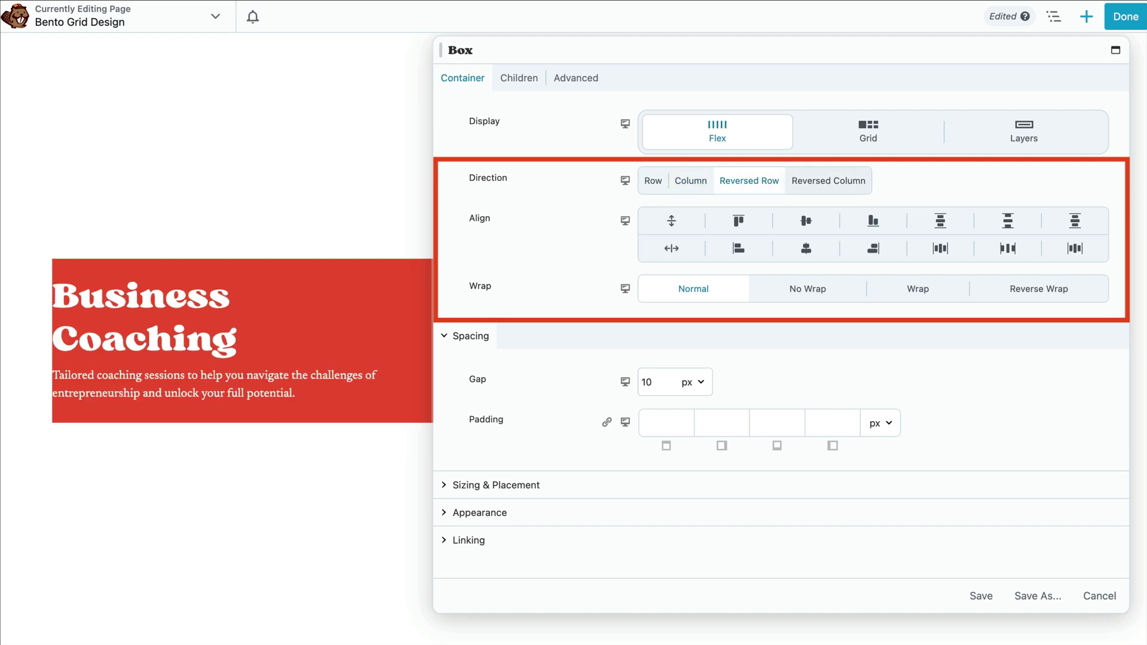
click(829, 181)
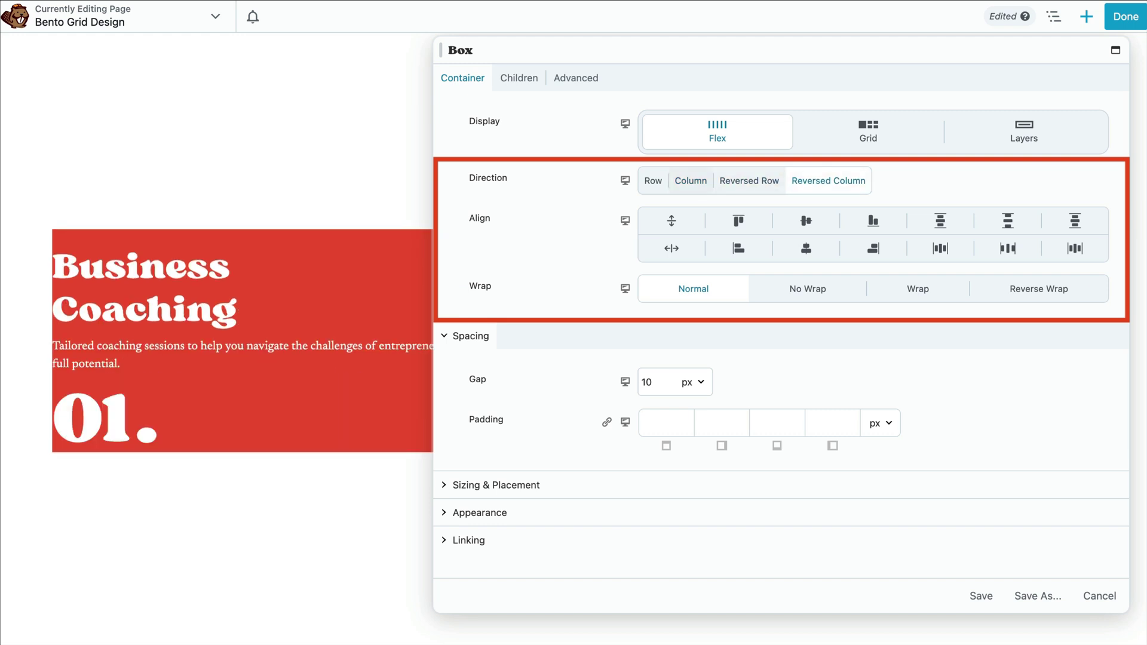
click(691, 182)
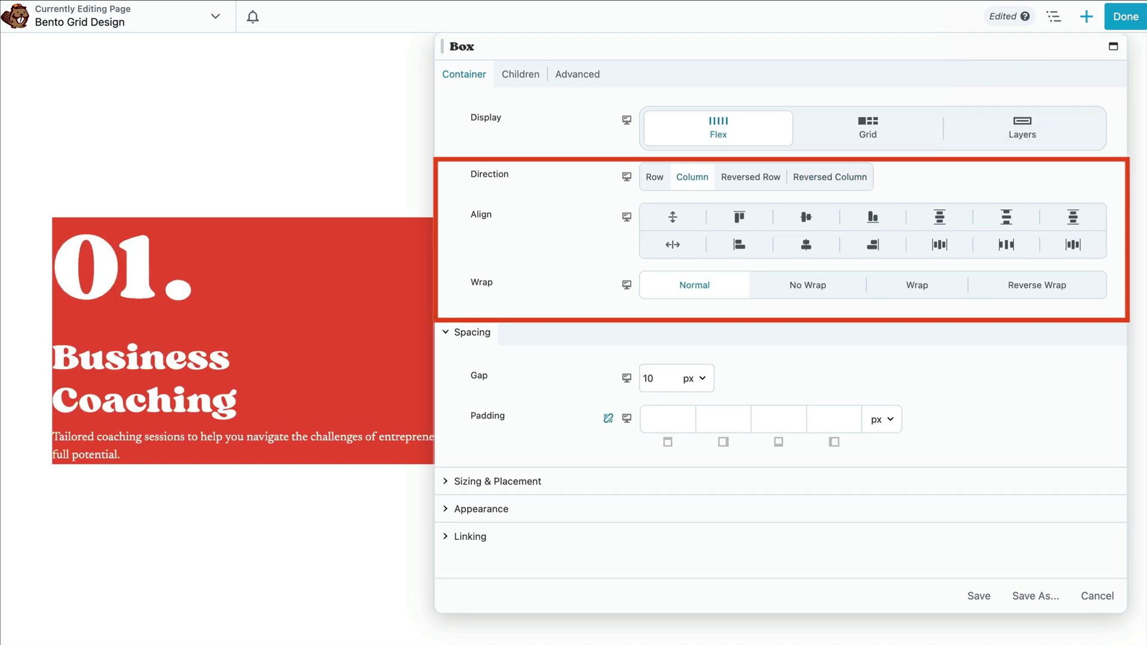
Align the red box's content vertically with Space Between, set its wrap to Wrap, and give it 50 px padding
click(1007, 218)
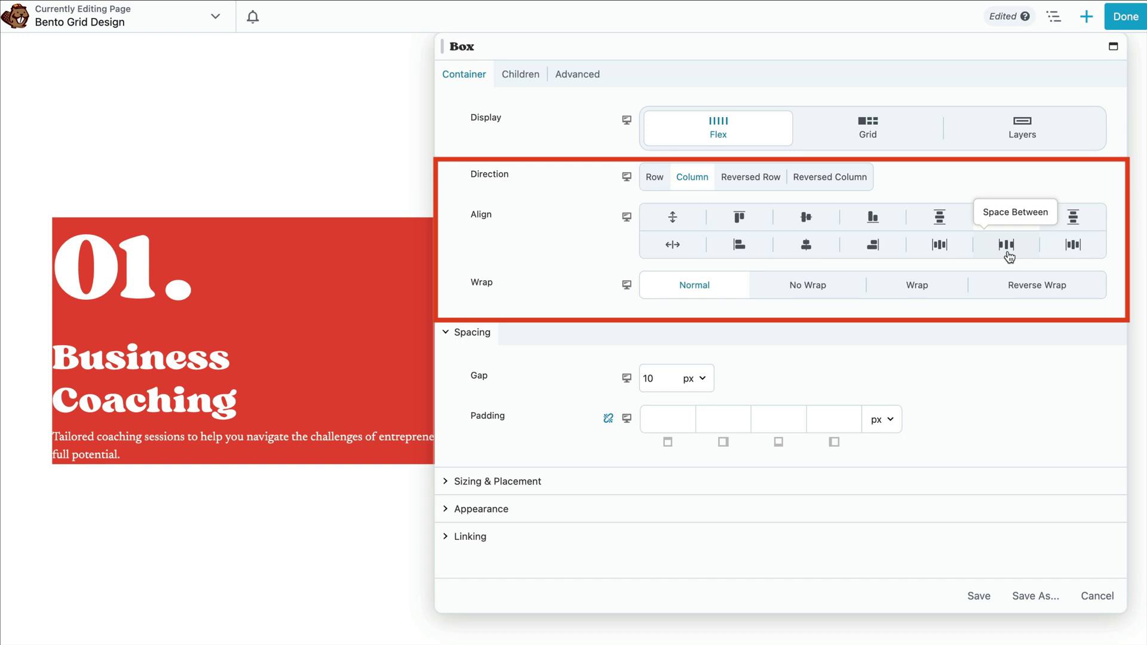
click(948, 298)
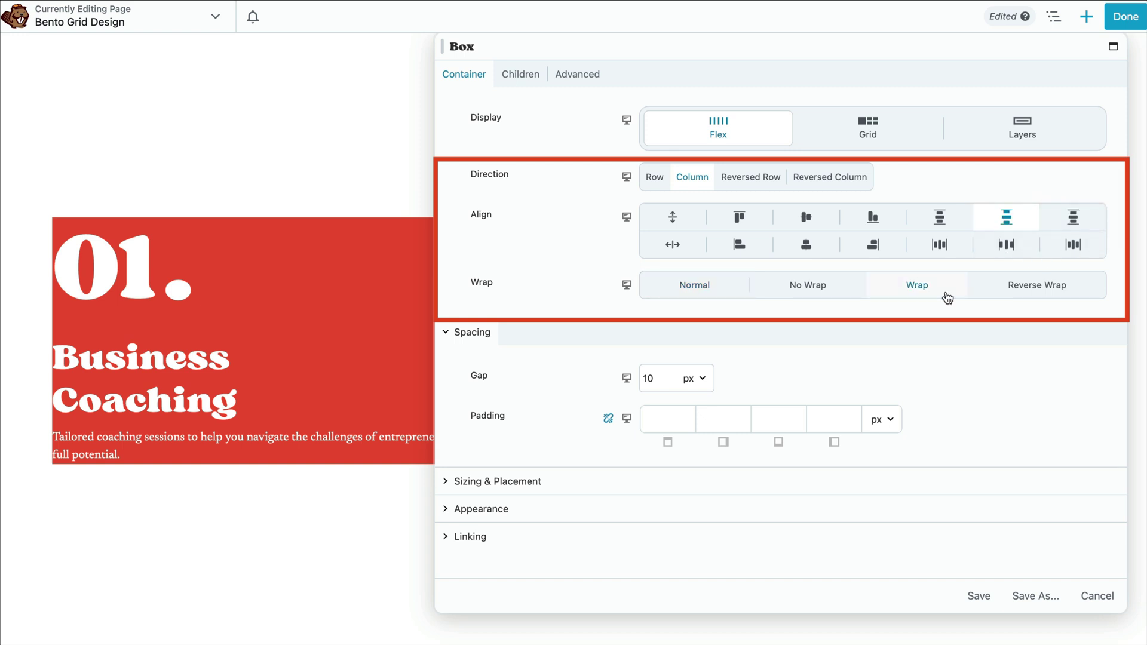
click(668, 420)
text(50)
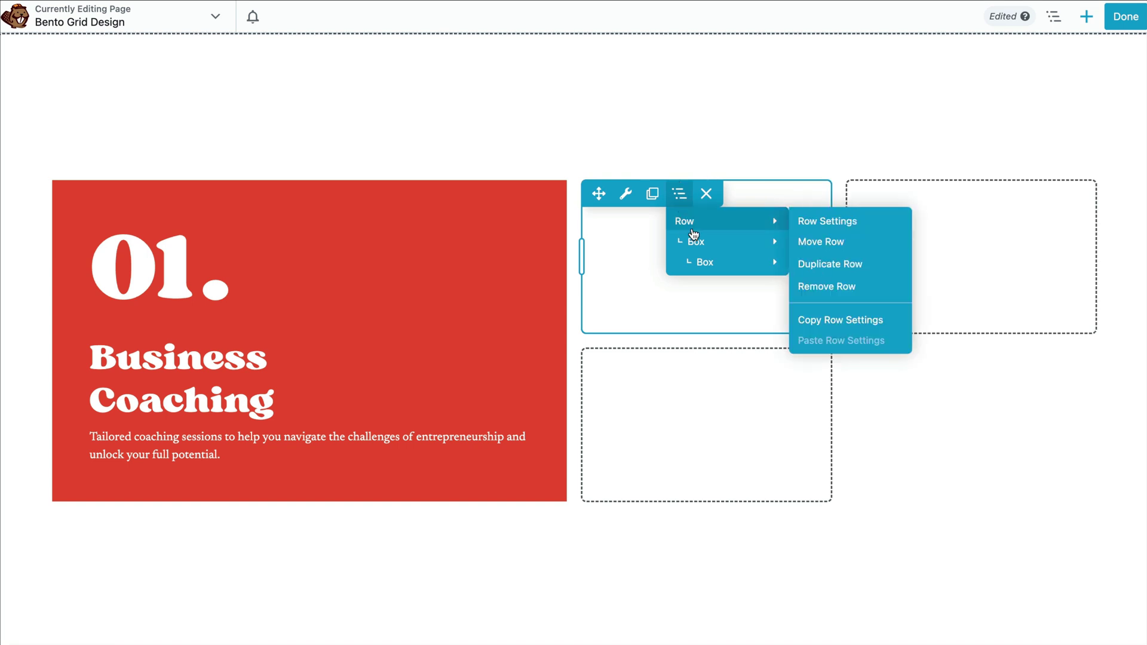
Make the empty box beside the red box span 2 grid columns and 1 grid row
mouse_move(715, 255)
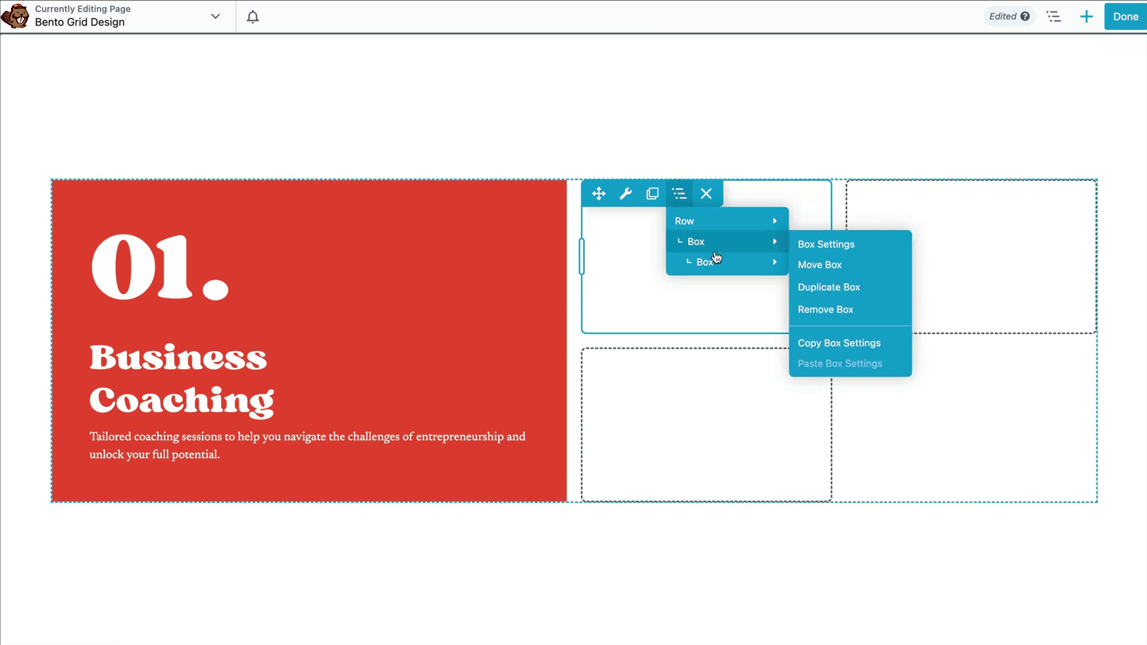
click(795, 263)
scroll(543, 500, down, 4)
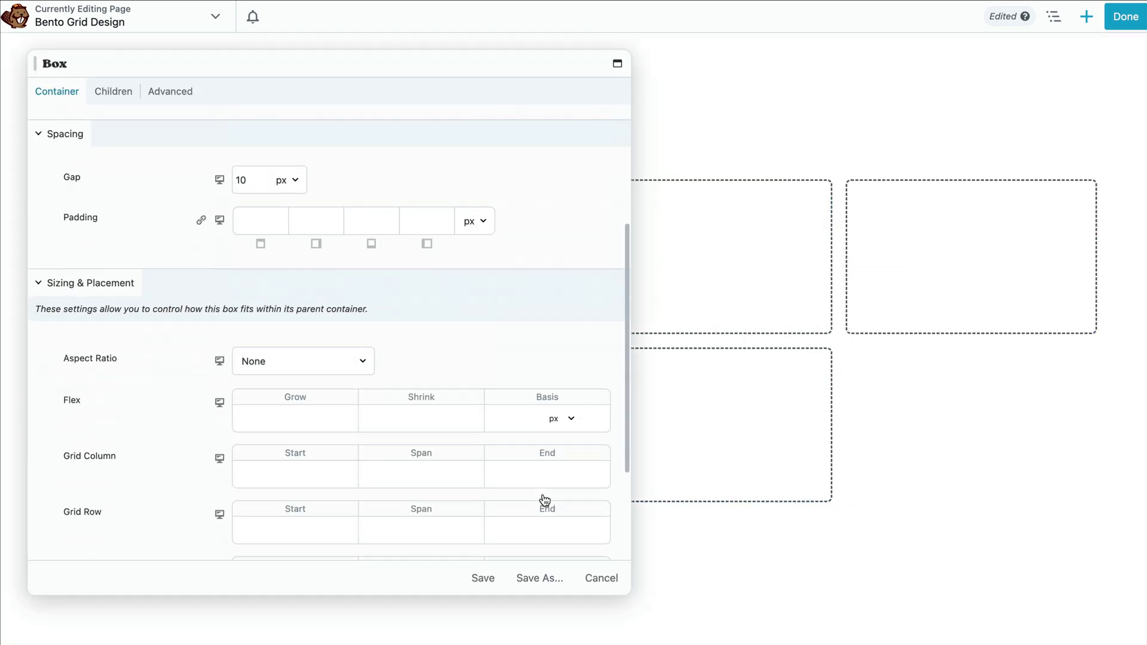
scroll(544, 499, down, 3)
click(453, 346)
click(453, 346)
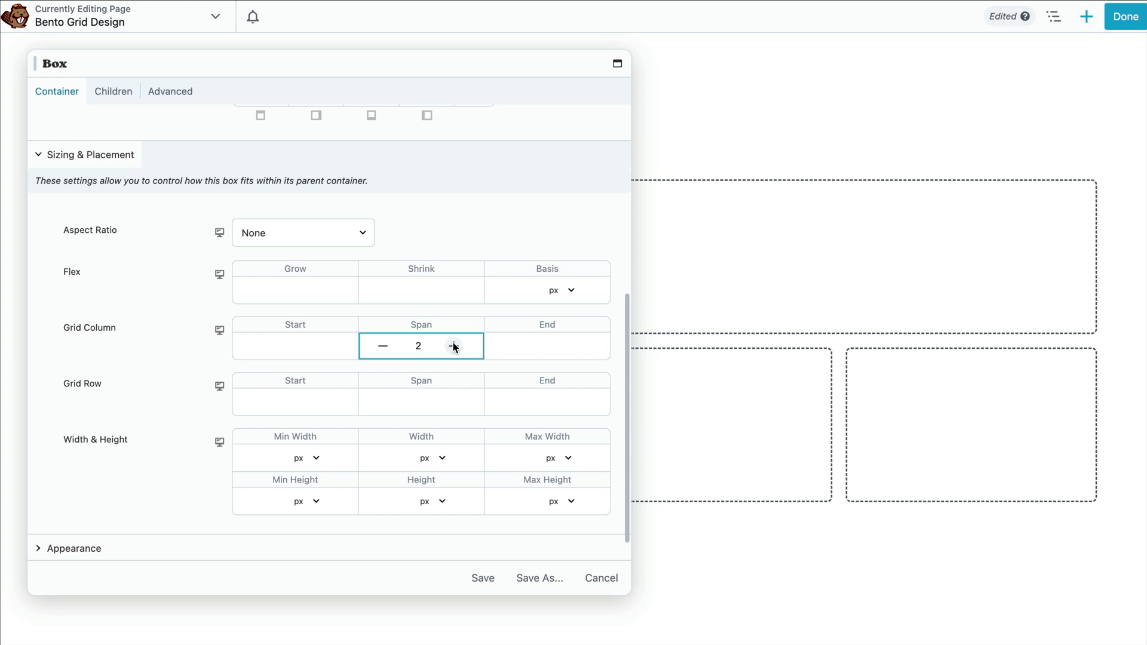
click(453, 402)
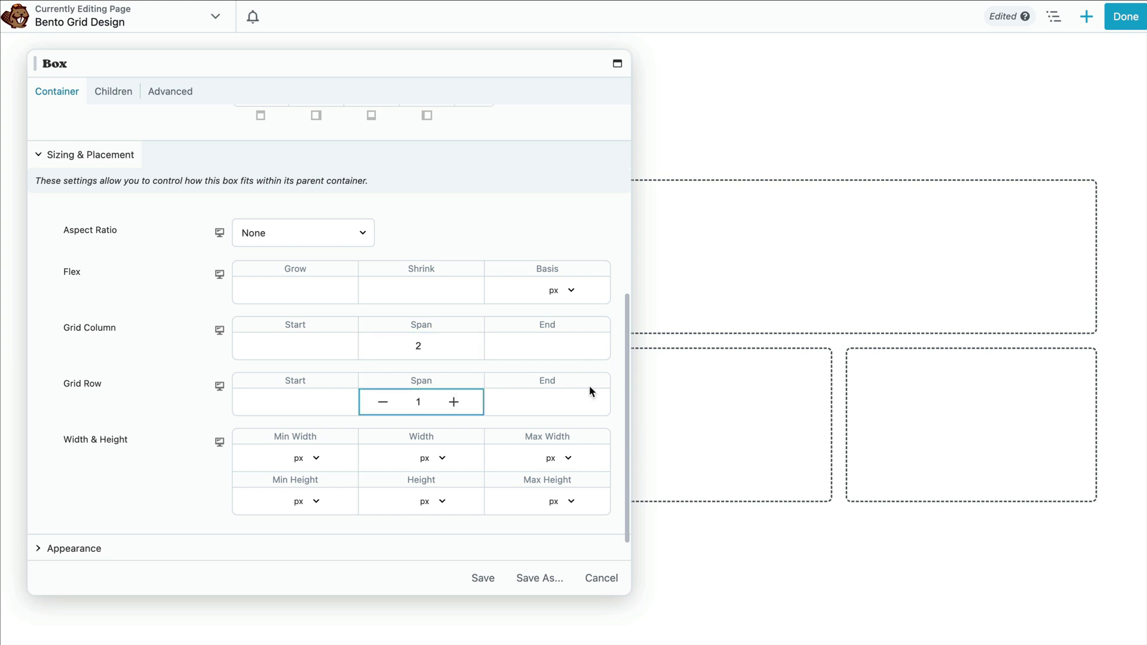
Set the two-column box's background colour to the pink preset #f9a7c0 and save its settings
click(500, 521)
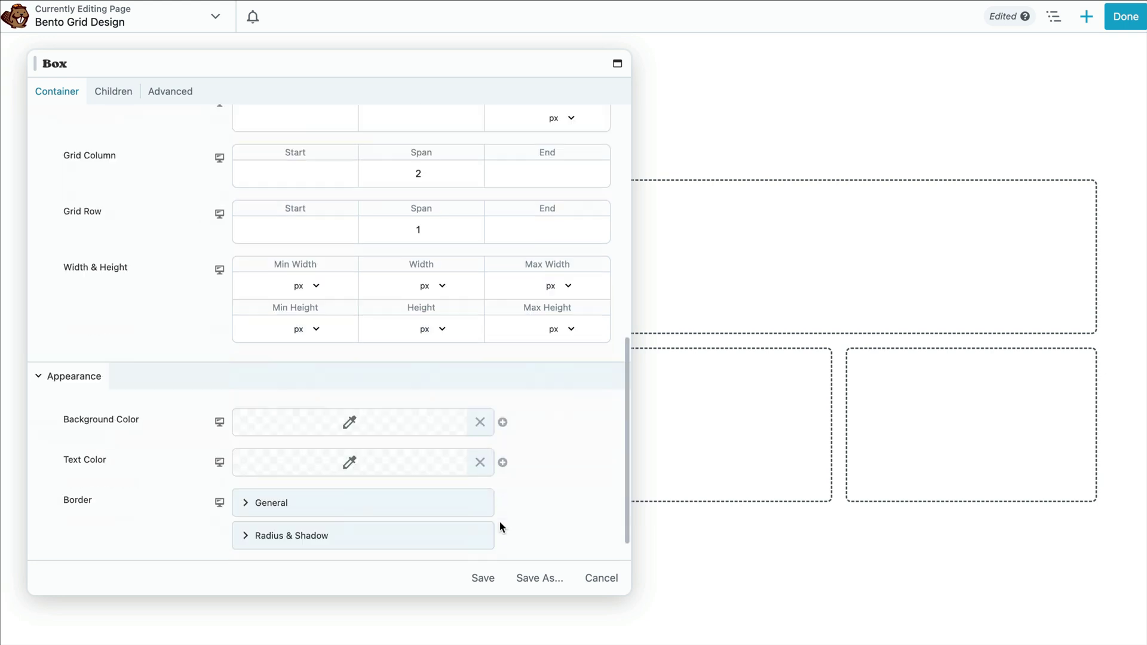
click(378, 386)
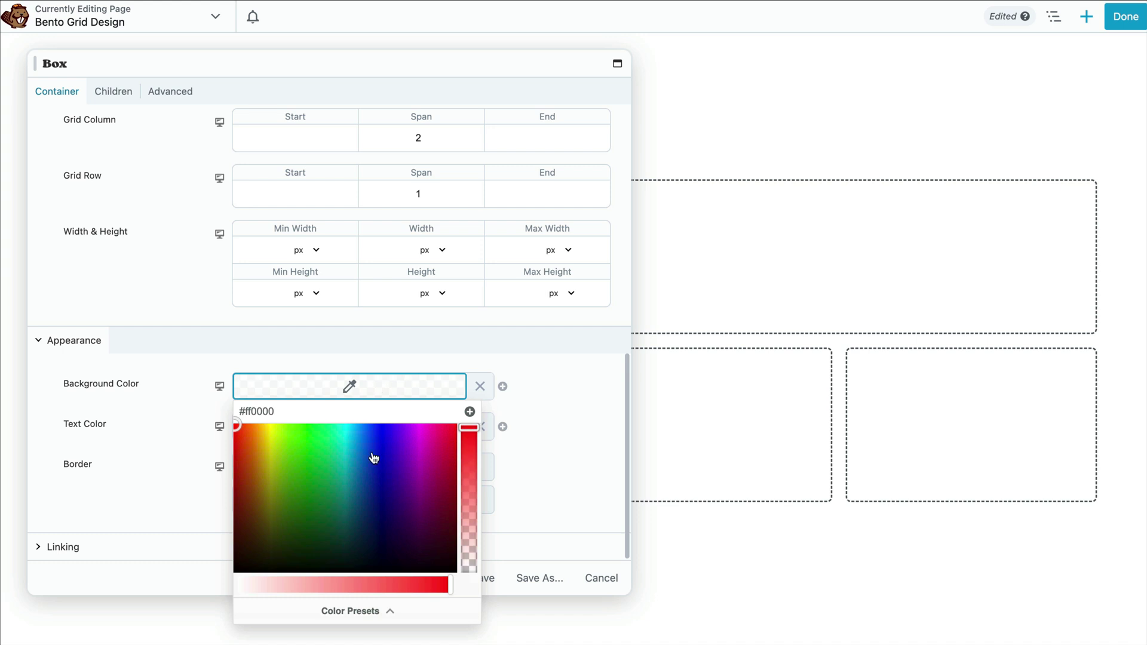
click(366, 610)
click(358, 554)
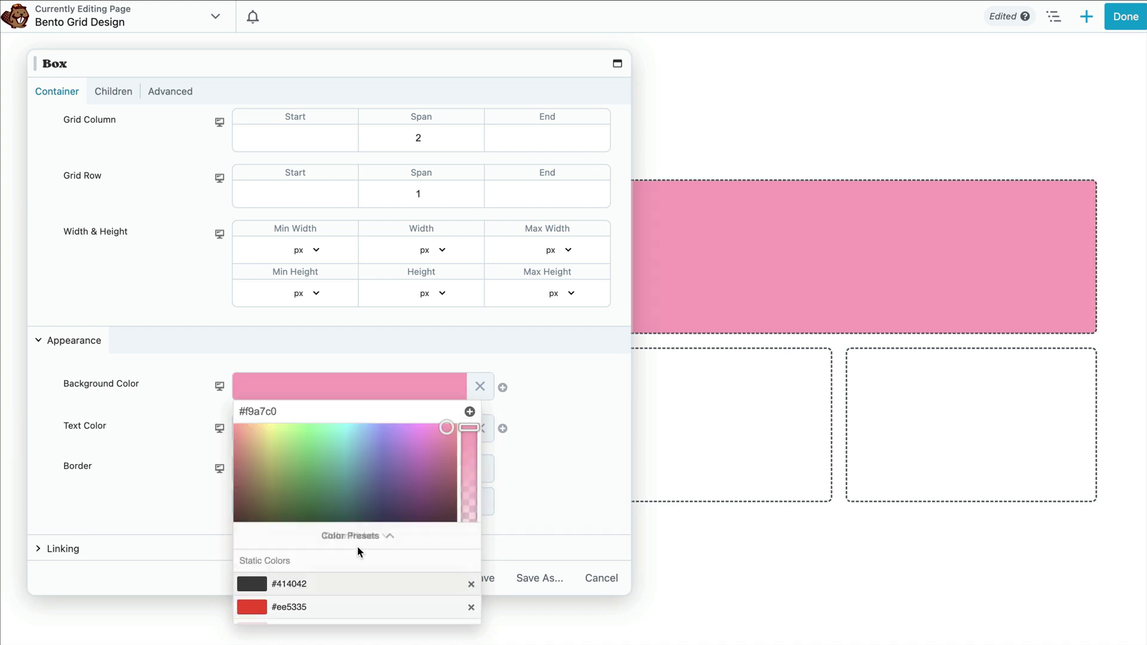
click(484, 578)
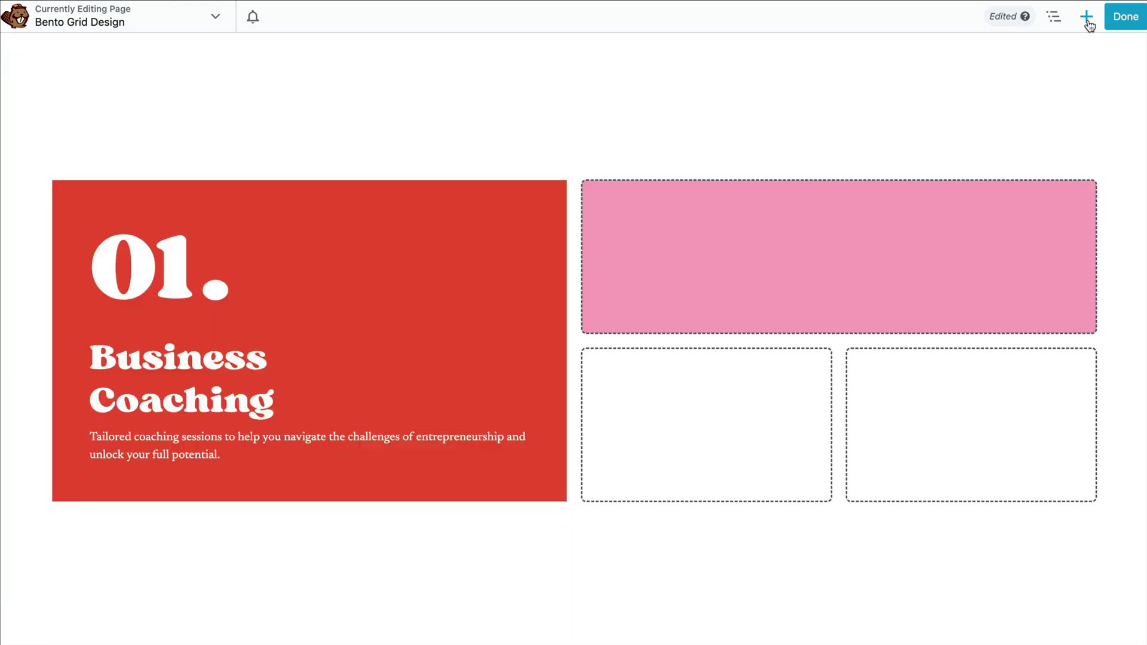
Add a Heading module with the text "02." to the pink box and colour it with the red preset #ee5335
click(1086, 16)
drag(1088, 180, 825, 242)
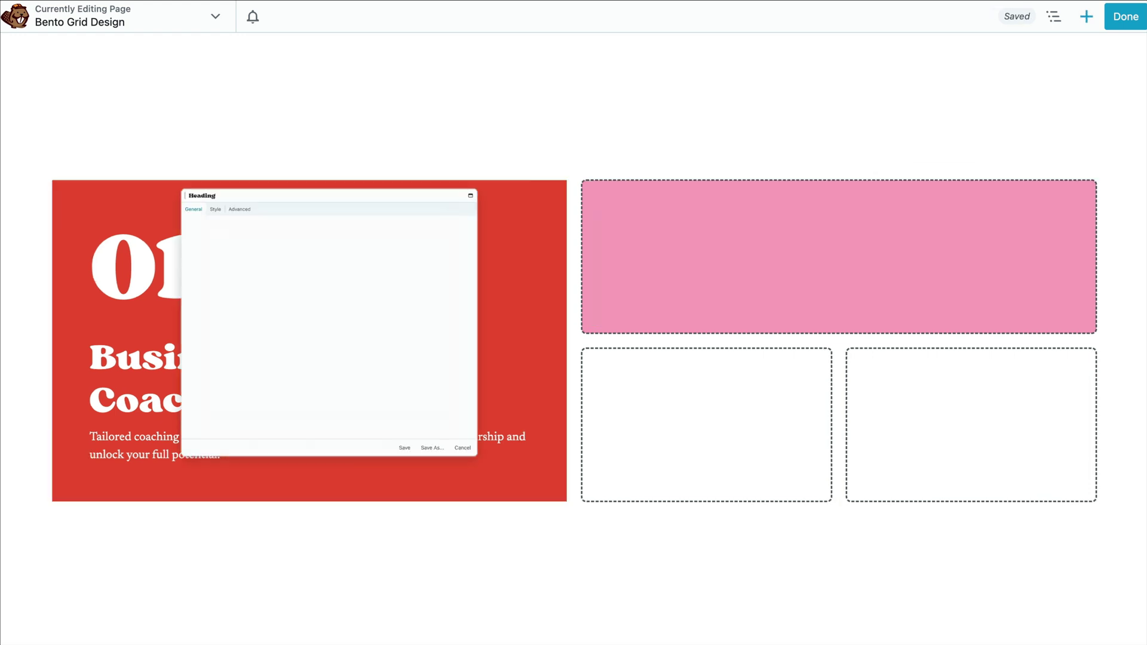
click(101, 93)
click(328, 141)
click(354, 361)
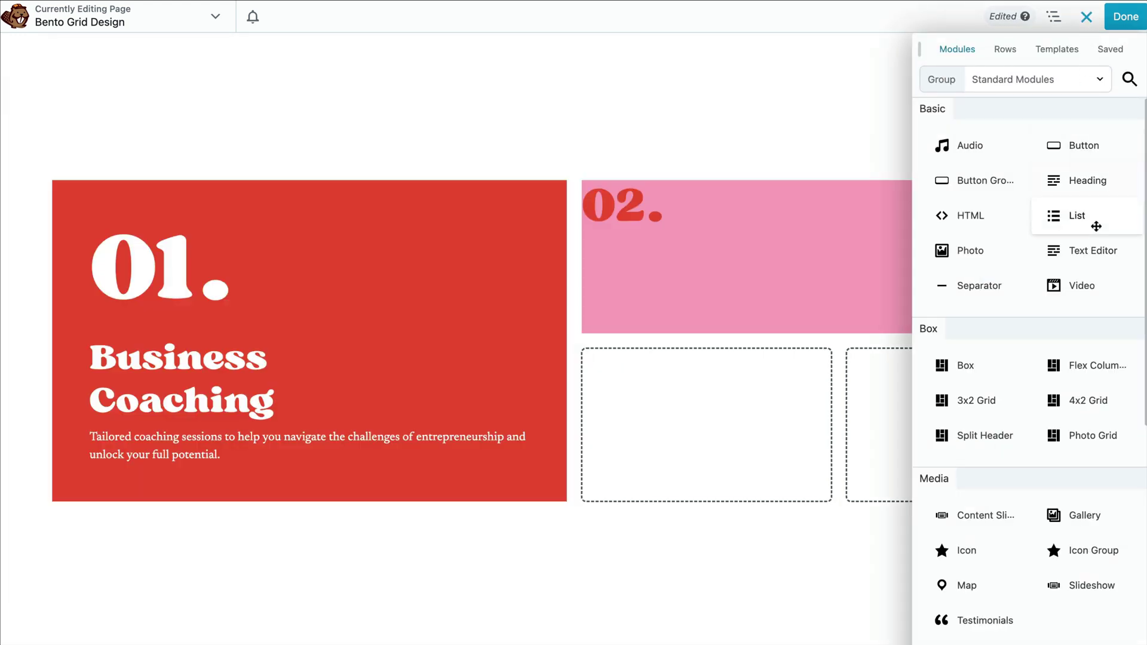
Place a Text Editor module with the "Marketing Strategy" title and description beside the "02." heading, and colour its text white
drag(1095, 248, 895, 242)
click(100, 93)
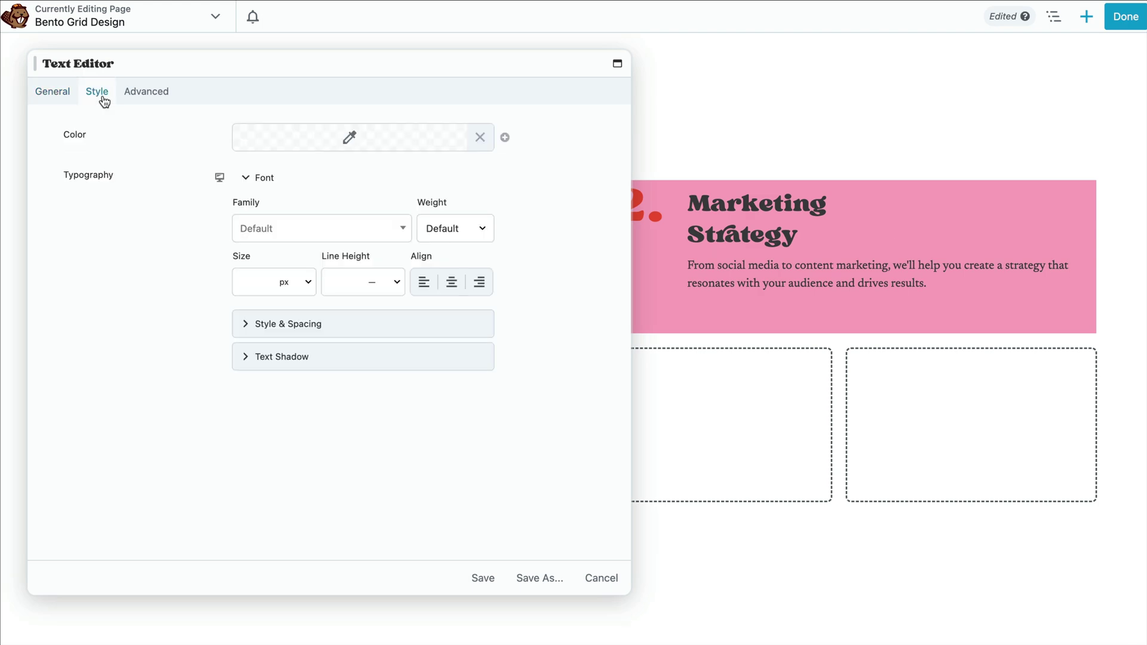
click(350, 138)
click(354, 362)
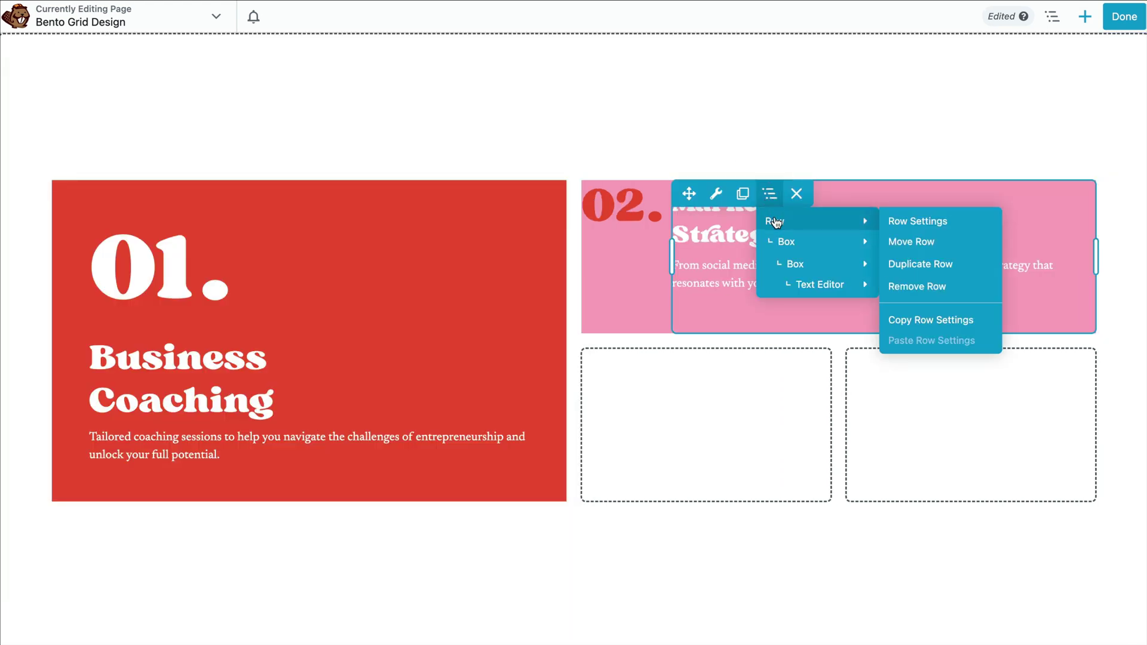
Set the "02." box to Column direction with vertical Space Between alignment, Wrap, and 40 px padding
click(797, 264)
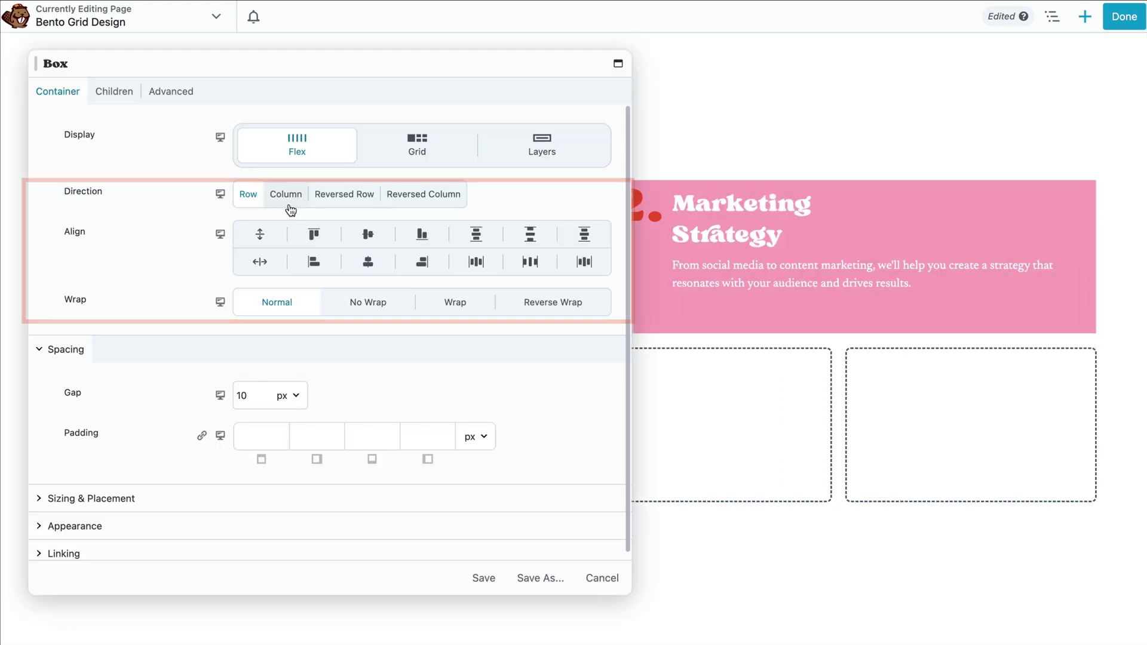
click(287, 195)
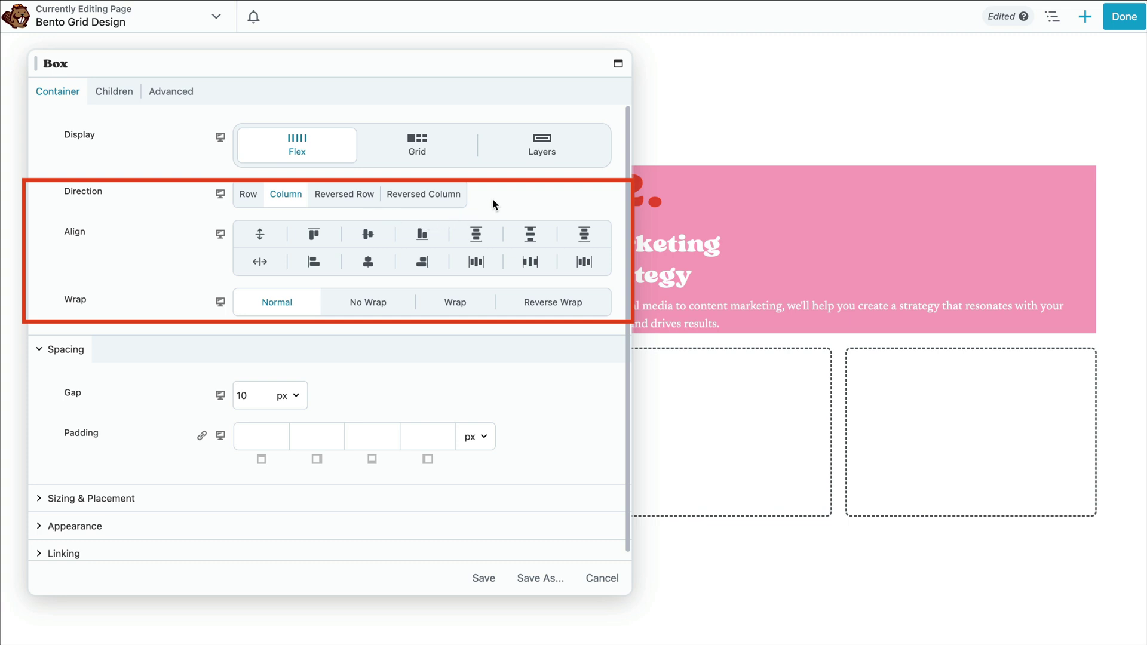
click(534, 241)
click(456, 312)
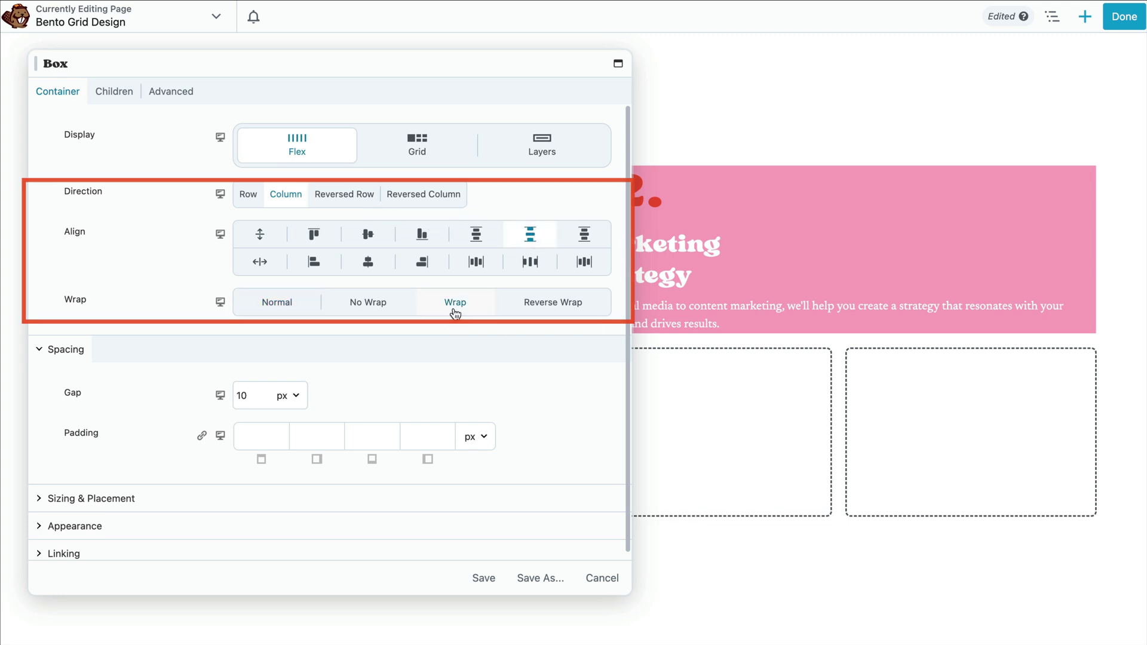
click(271, 447)
text(40)
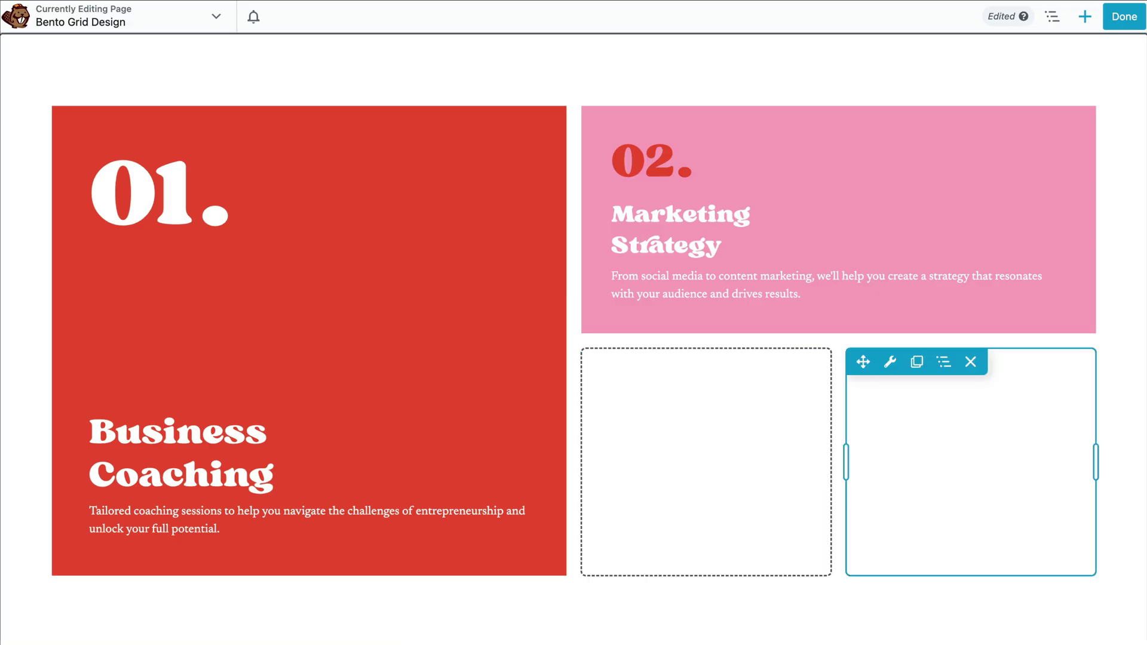
Set the background colour of the empty box below "Marketing Strategy" and next to the red box to the pink preset #f9a7c0
mouse_move(680, 362)
mouse_move(705, 430)
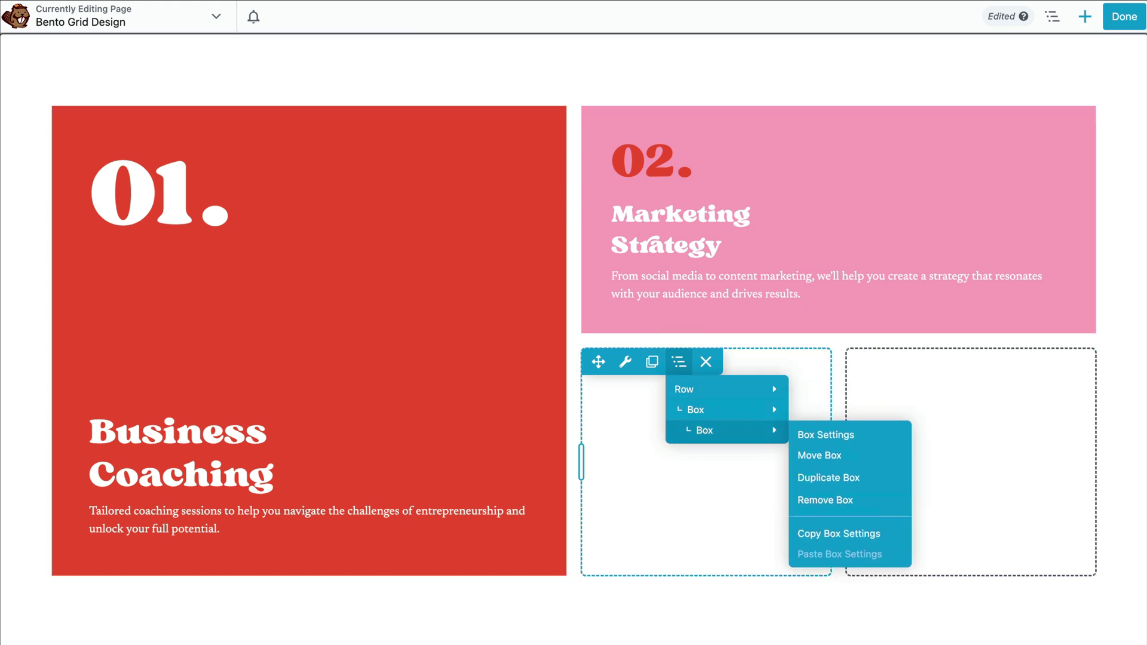
click(826, 434)
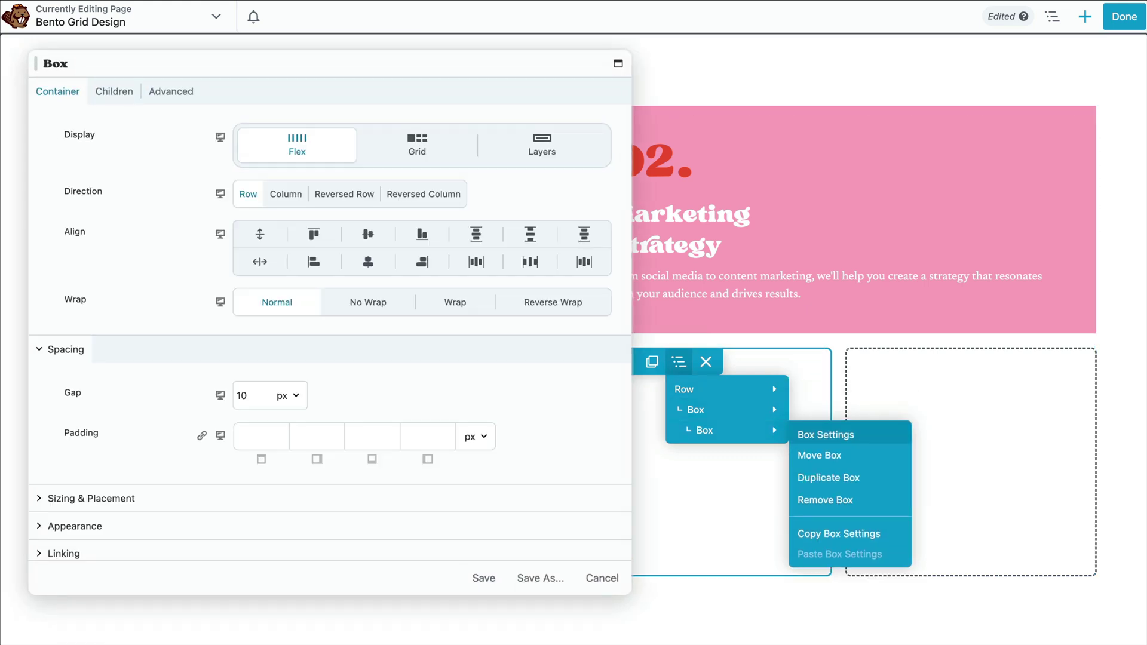
click(571, 524)
scroll(571, 523, down, 3)
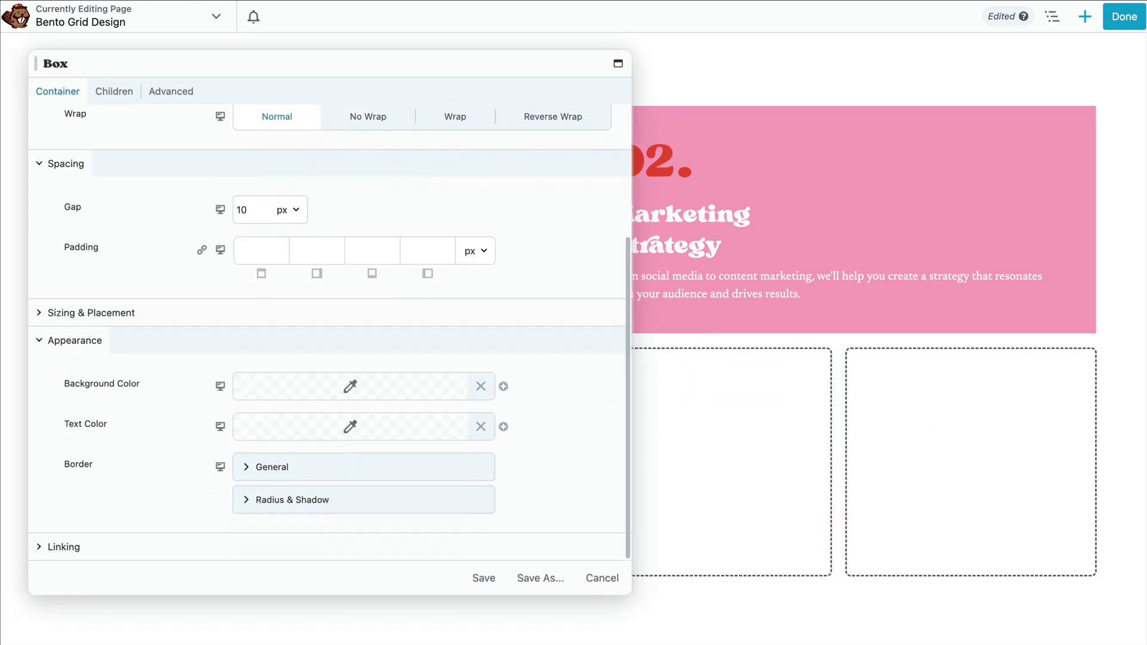
click(351, 387)
click(357, 611)
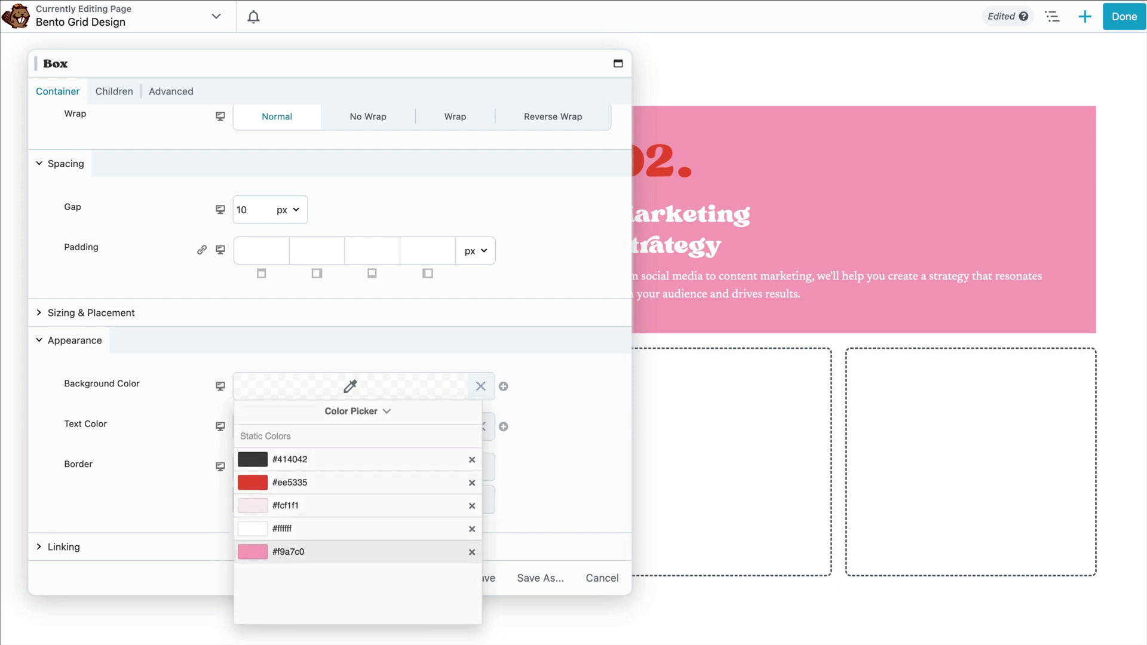
click(311, 551)
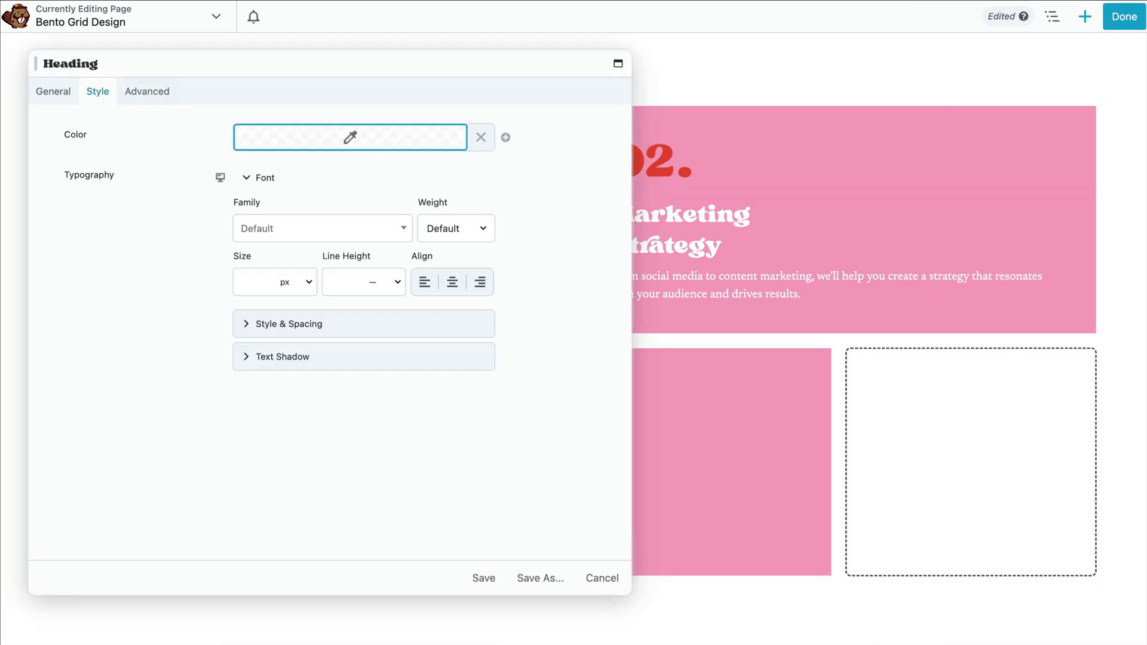
Add the heading text "03." to the new pink box and colour it red
click(53, 91)
text(03.)
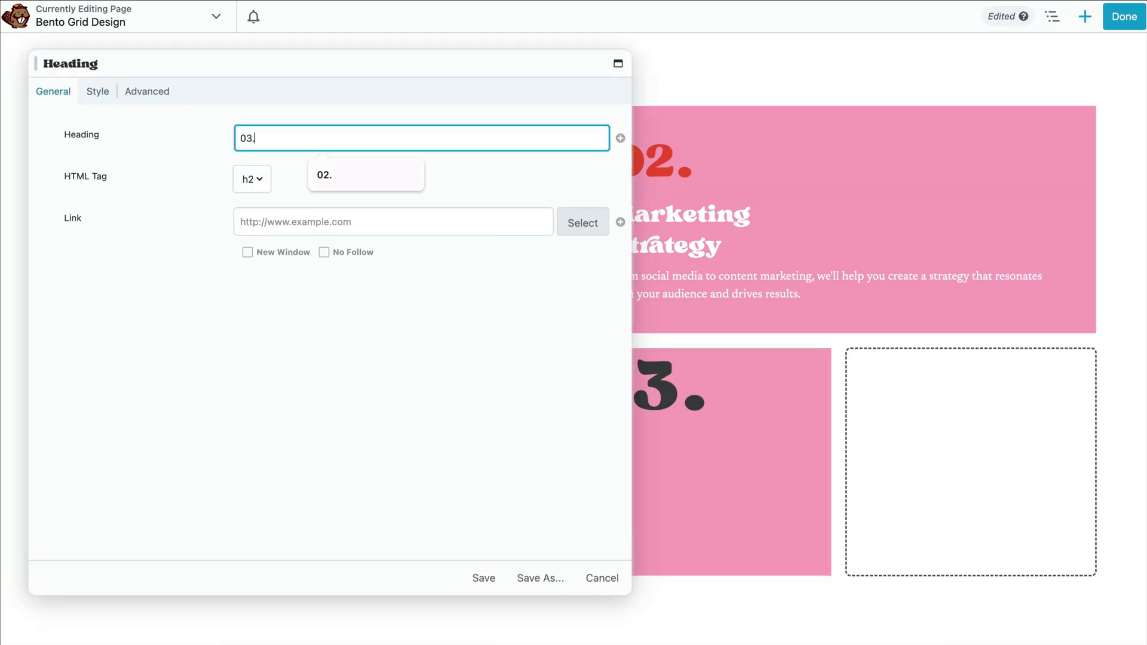
click(98, 91)
click(350, 138)
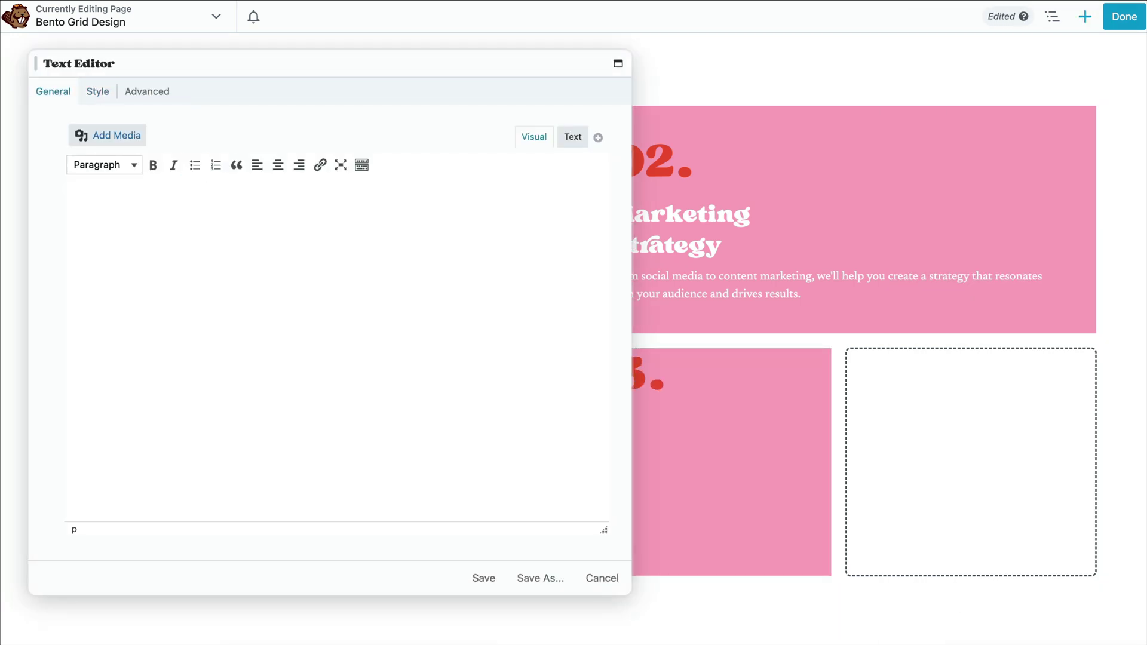
Add a Text Editor module with the "Branding & Design" title and description beside "03.", colour its text white (#ffffff), and save
click(98, 92)
click(350, 138)
click(356, 362)
click(310, 275)
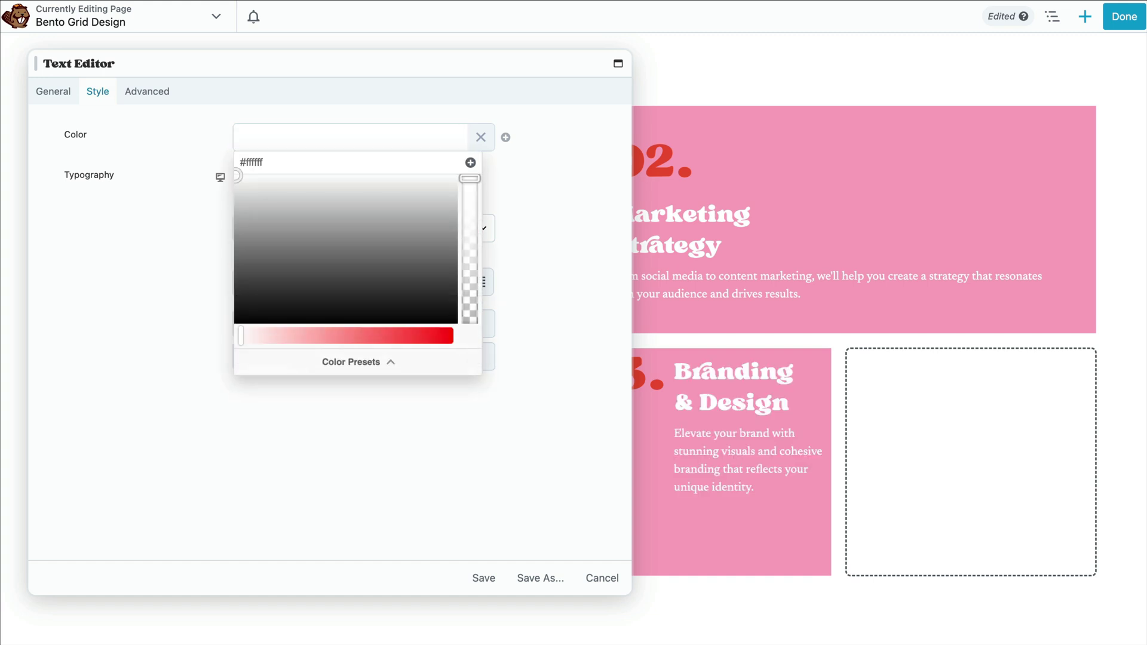
click(484, 579)
Set the "03." box to Column direction with vertical Space Between alignment, Wrap, and linked 40 px padding on all sides
click(771, 362)
mouse_move(798, 432)
click(916, 436)
click(286, 195)
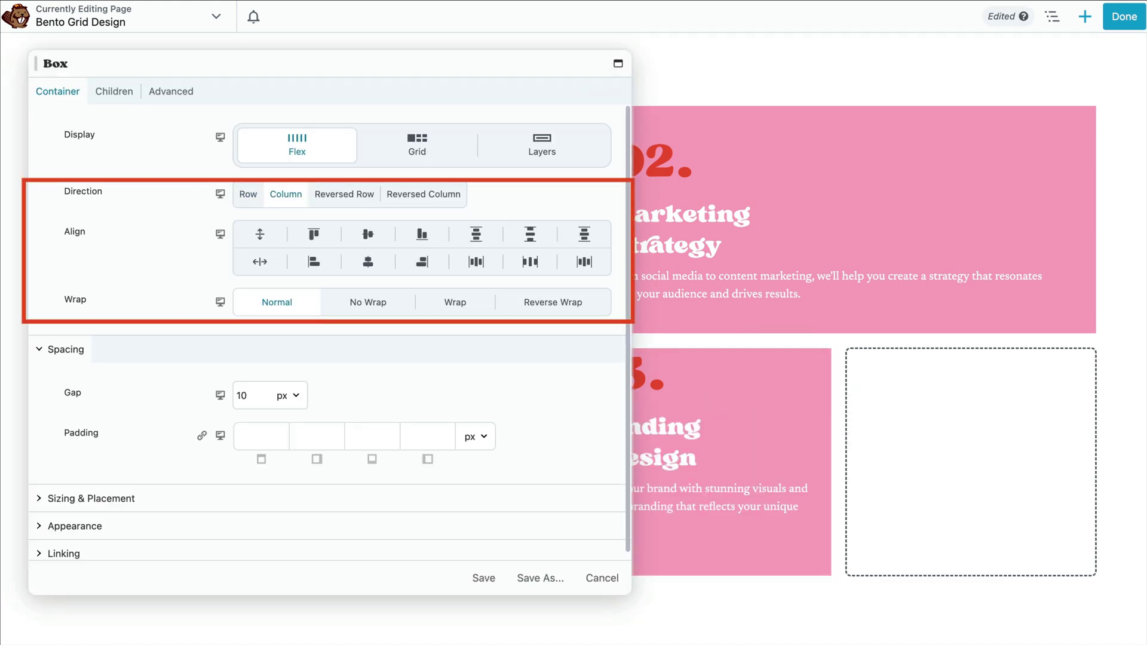
click(530, 234)
click(455, 302)
click(261, 435)
text(40)
click(202, 435)
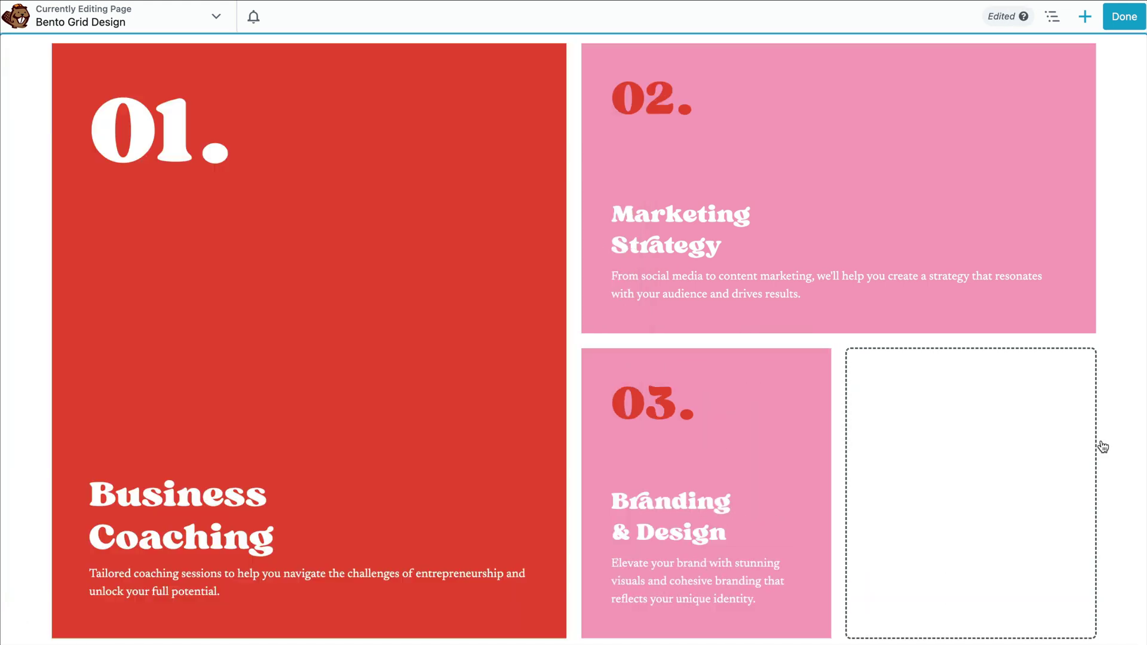
Give the remaining empty box the same pink background and add a red "04." heading to it
click(942, 361)
mouse_move(956, 431)
click(867, 436)
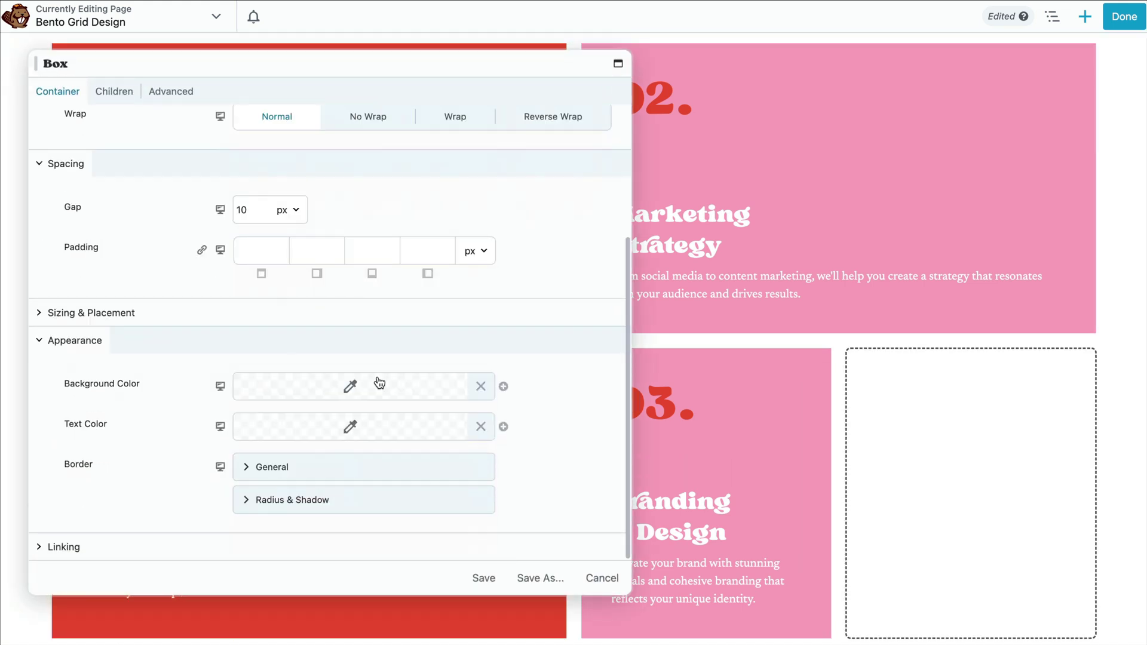
click(377, 386)
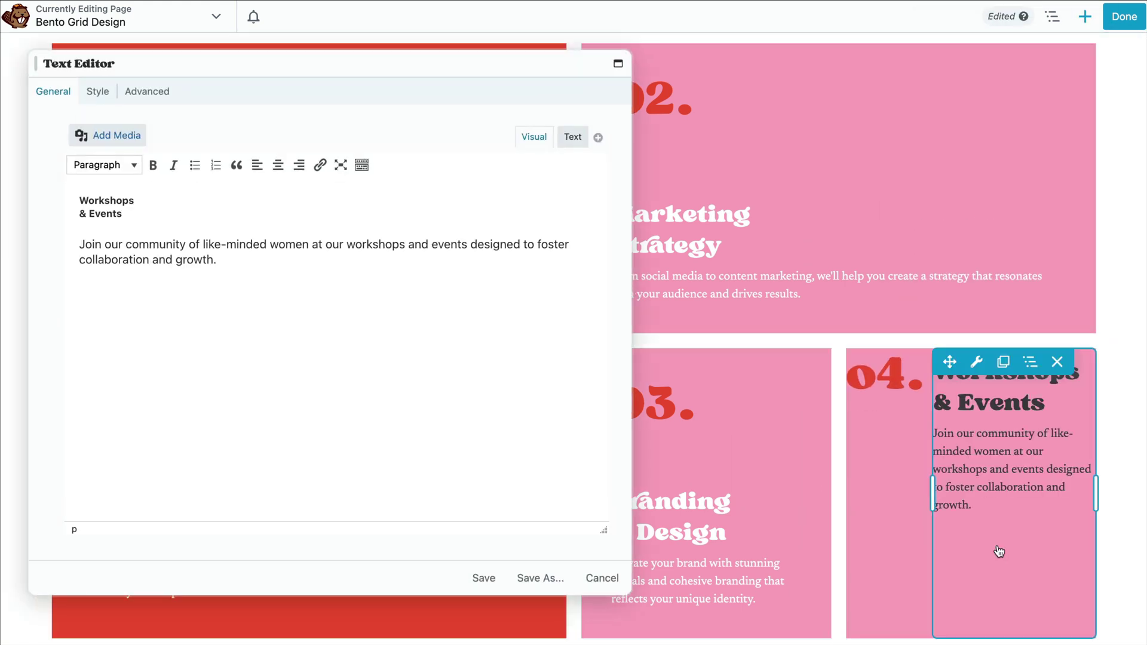
Add a Text Editor module with the "Workshops & Events" title and description beside "04.", colour its text white (#ffffff), and save
click(98, 92)
click(311, 141)
click(354, 362)
click(323, 279)
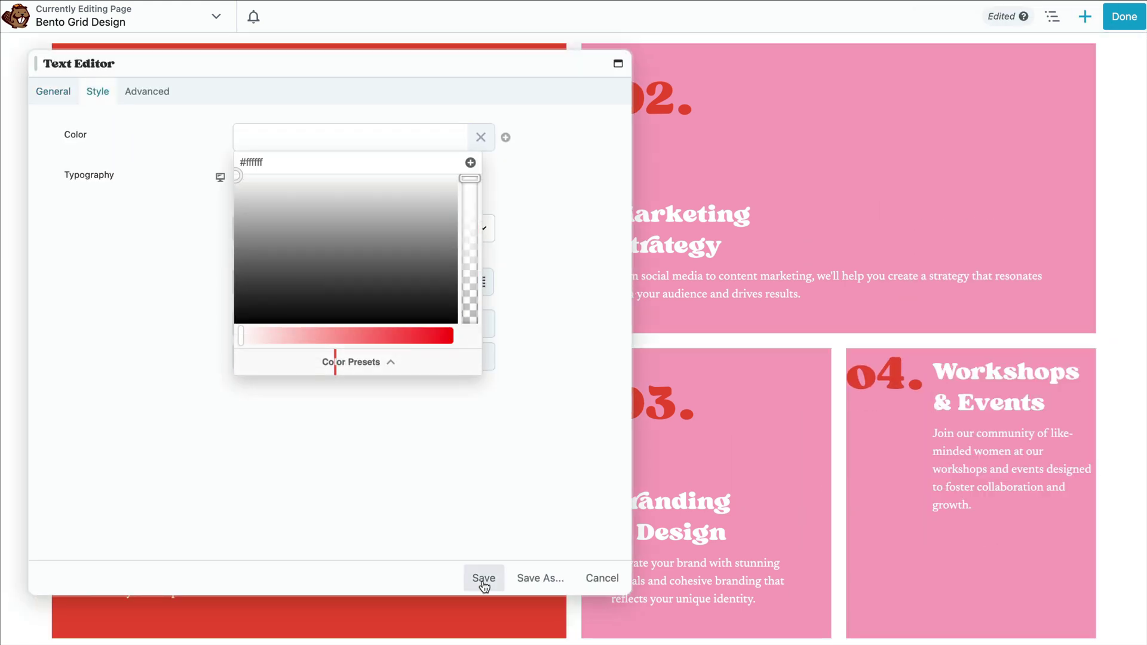
click(484, 578)
Set the "04." box to Column direction with vertical Space Between alignment, Wrap, and linked 40 px padding on all sides, and save
click(1030, 362)
mouse_move(1041, 420)
click(931, 412)
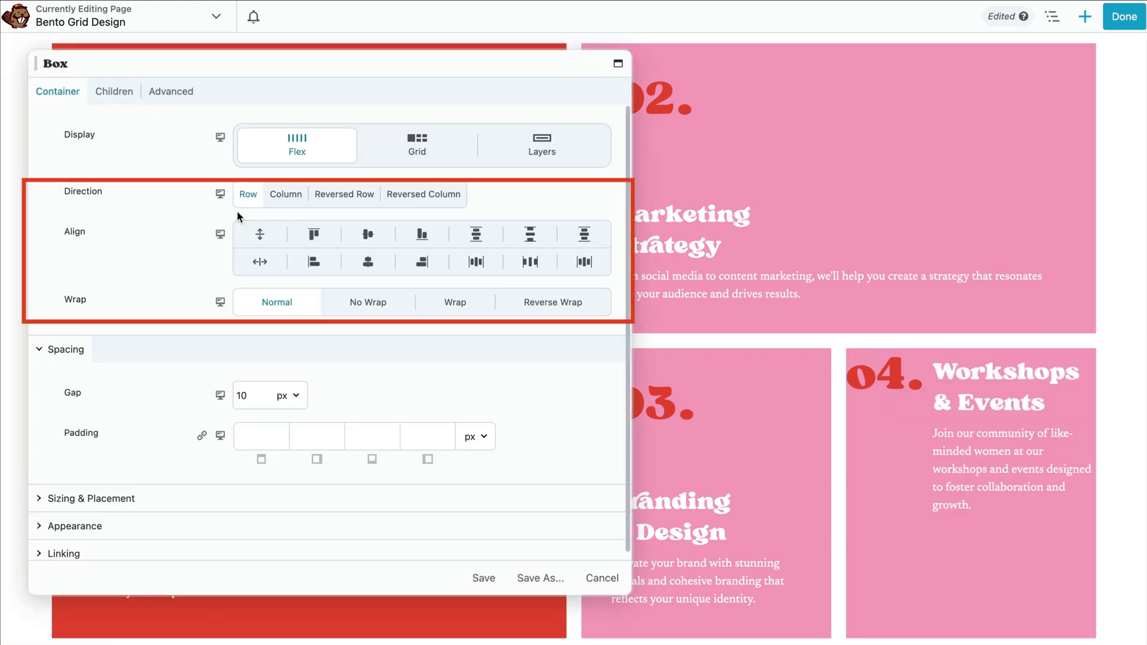
click(285, 197)
click(530, 234)
click(455, 302)
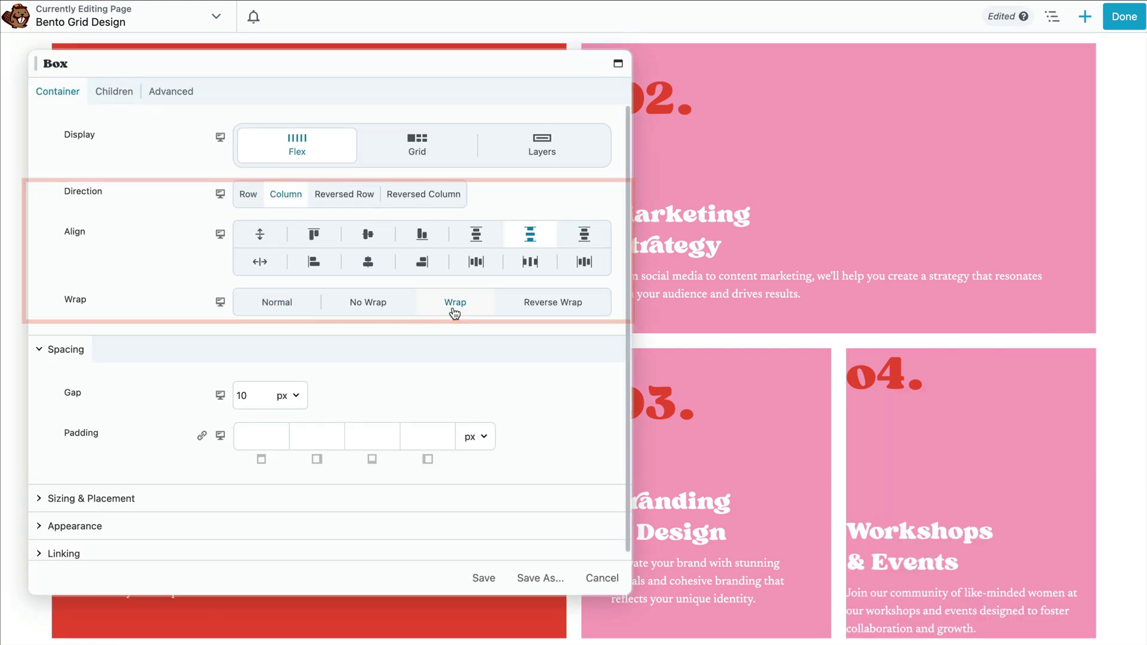
click(260, 439)
text(40)
click(202, 435)
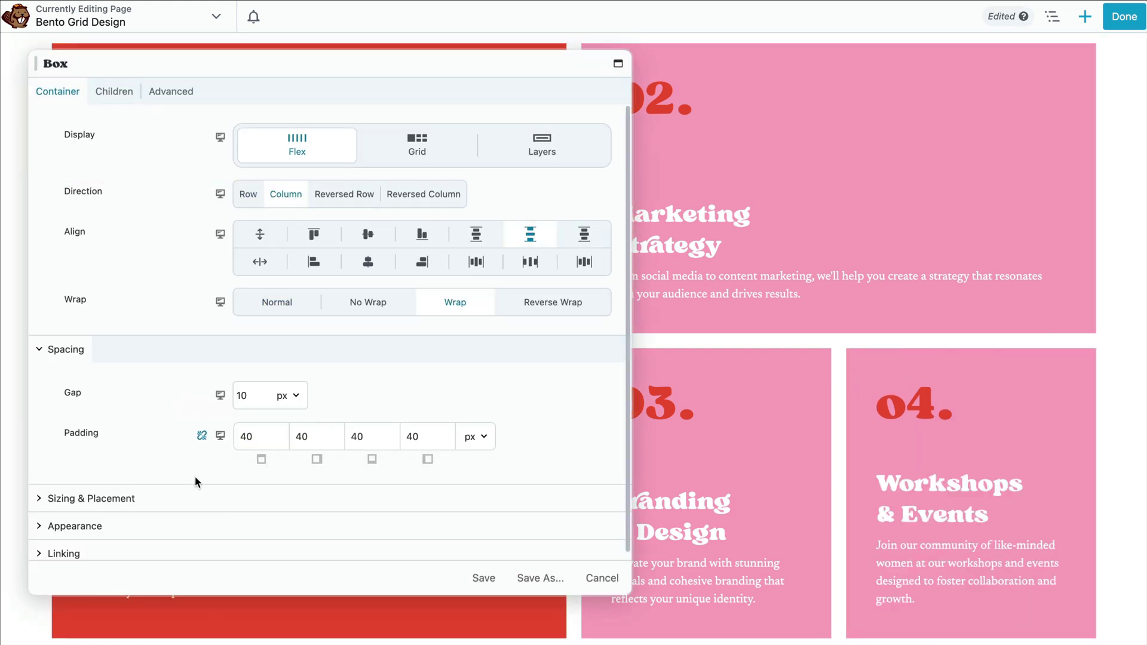
click(484, 578)
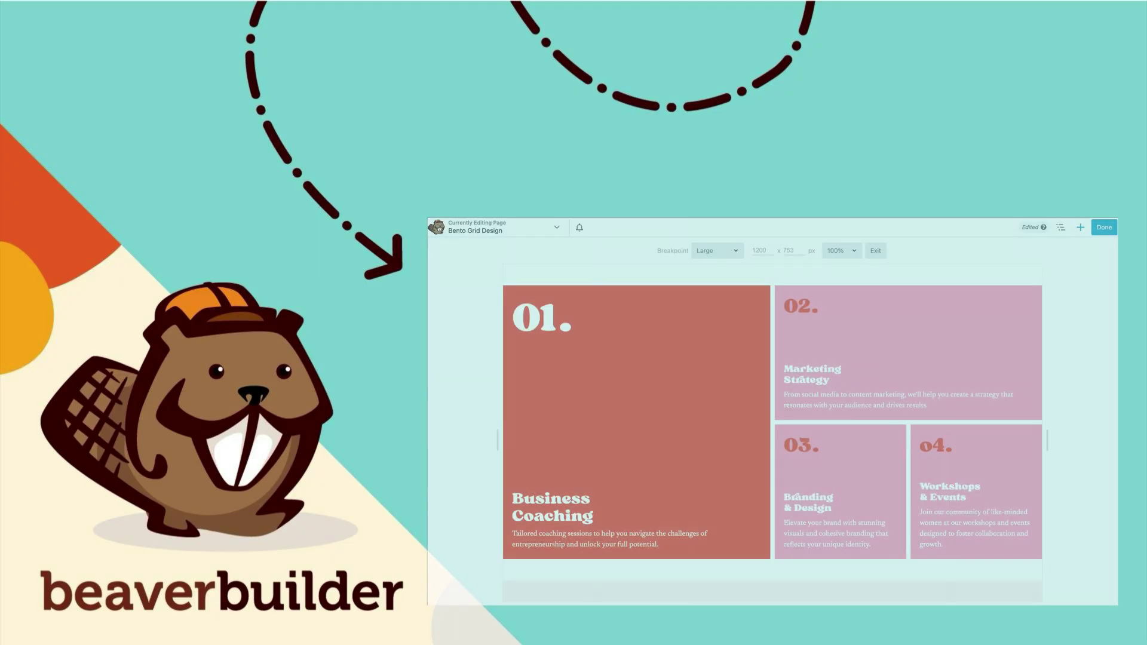
Turn on responsive editing and cycle through the breakpoints from Large down to Small and back to Extra Large to inspect the layout
key(r)
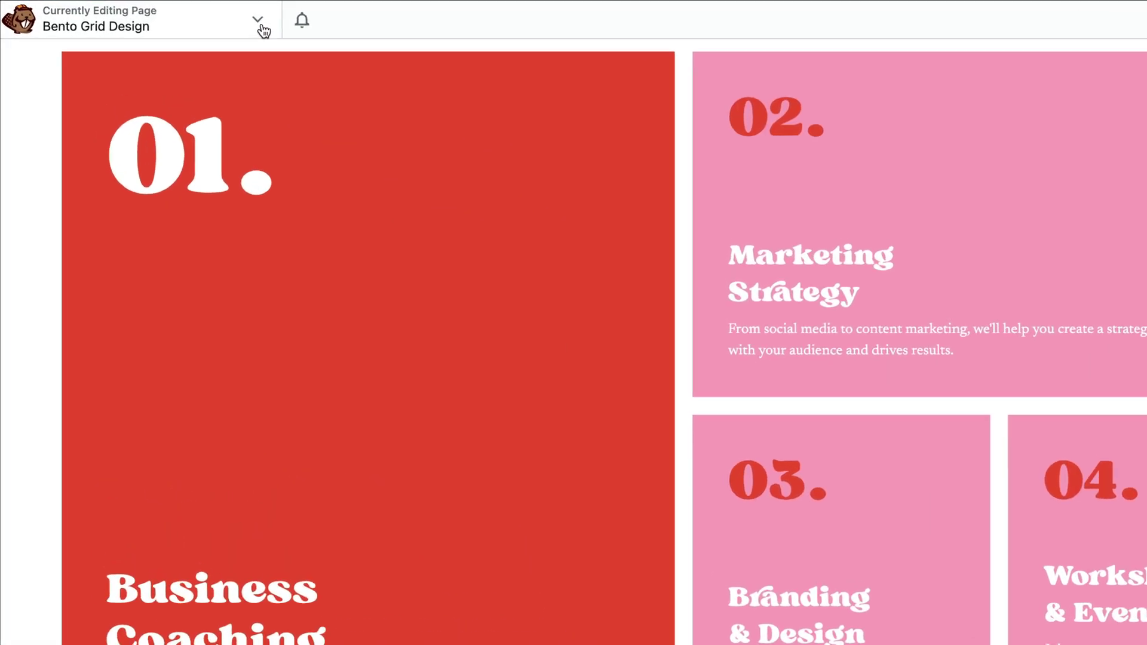
click(218, 18)
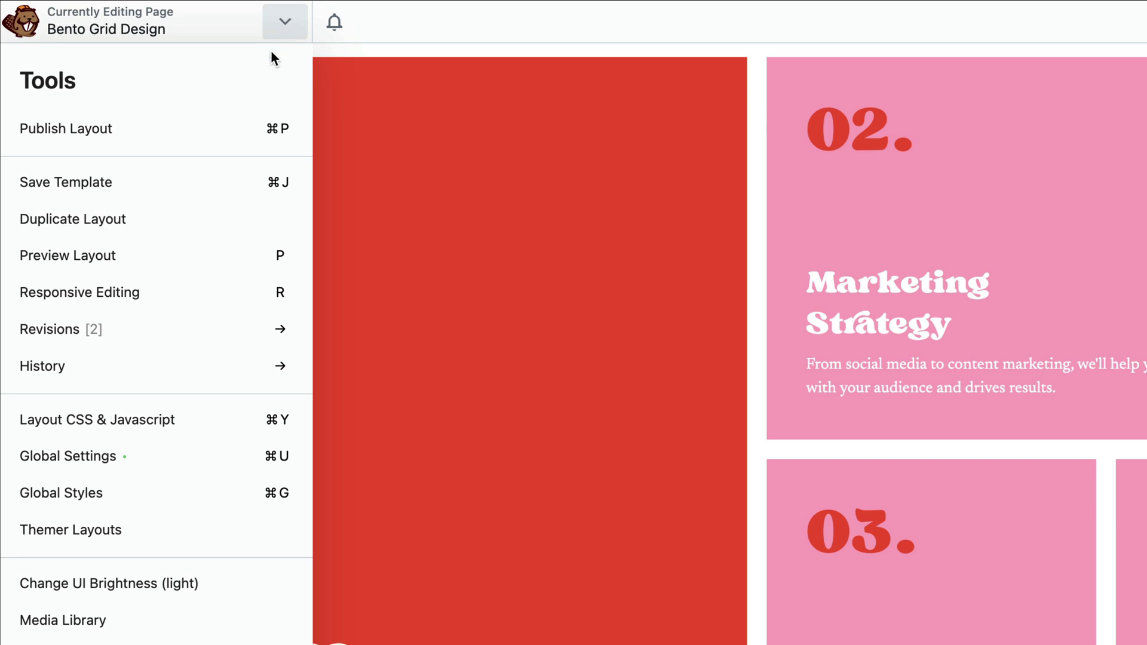
click(212, 288)
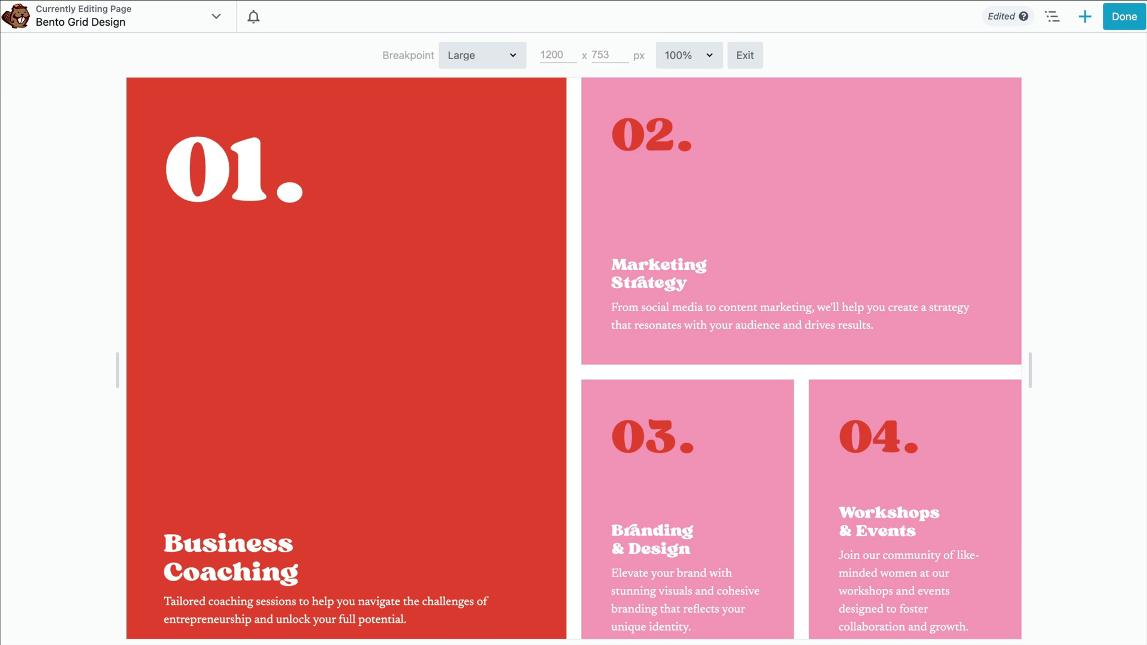
key(r)
key(r)
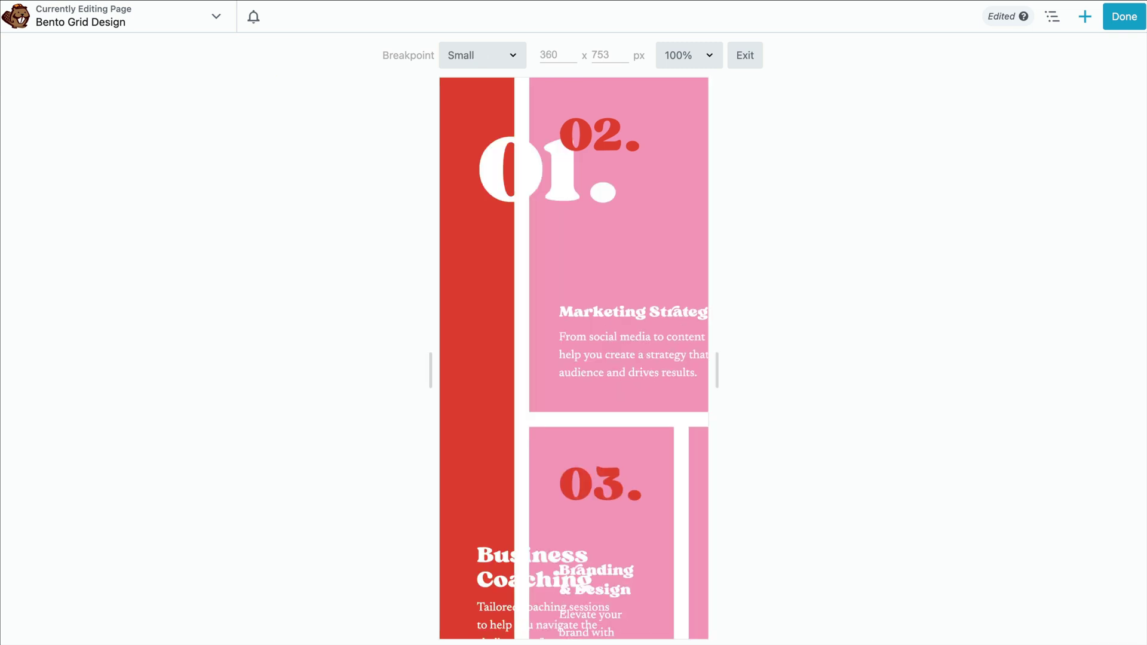
key(super+r)
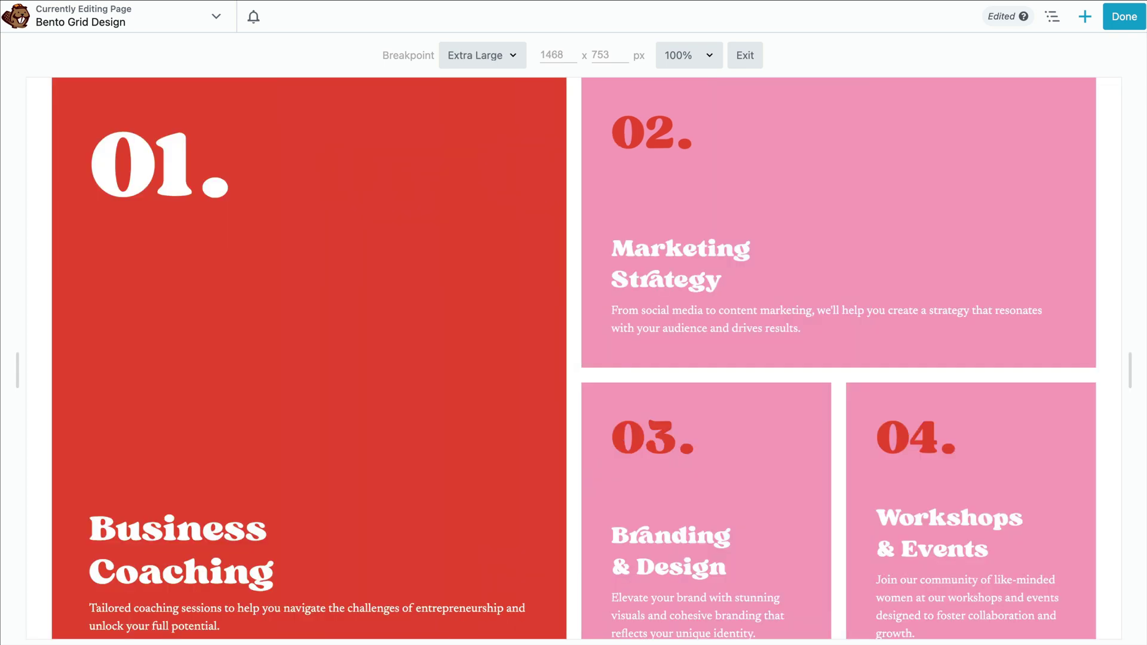
At the Medium breakpoint, set the outer parent box's row and column gap to 10 px each and save
key(r)
key(r)
mouse_move(410, 125)
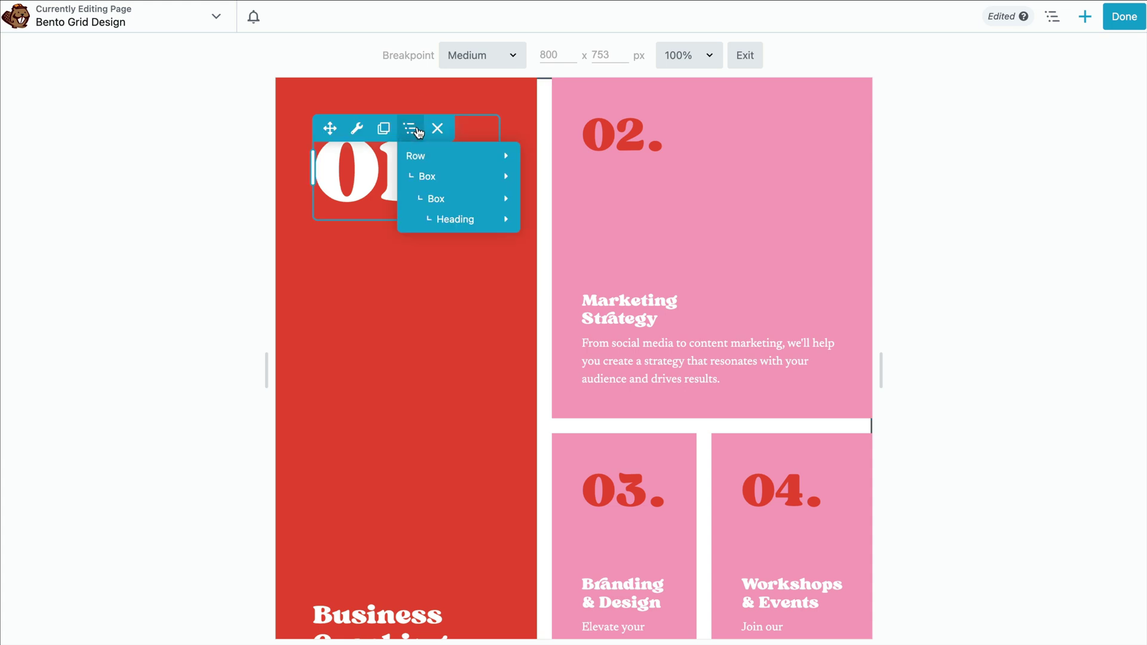
mouse_move(435, 174)
click(552, 177)
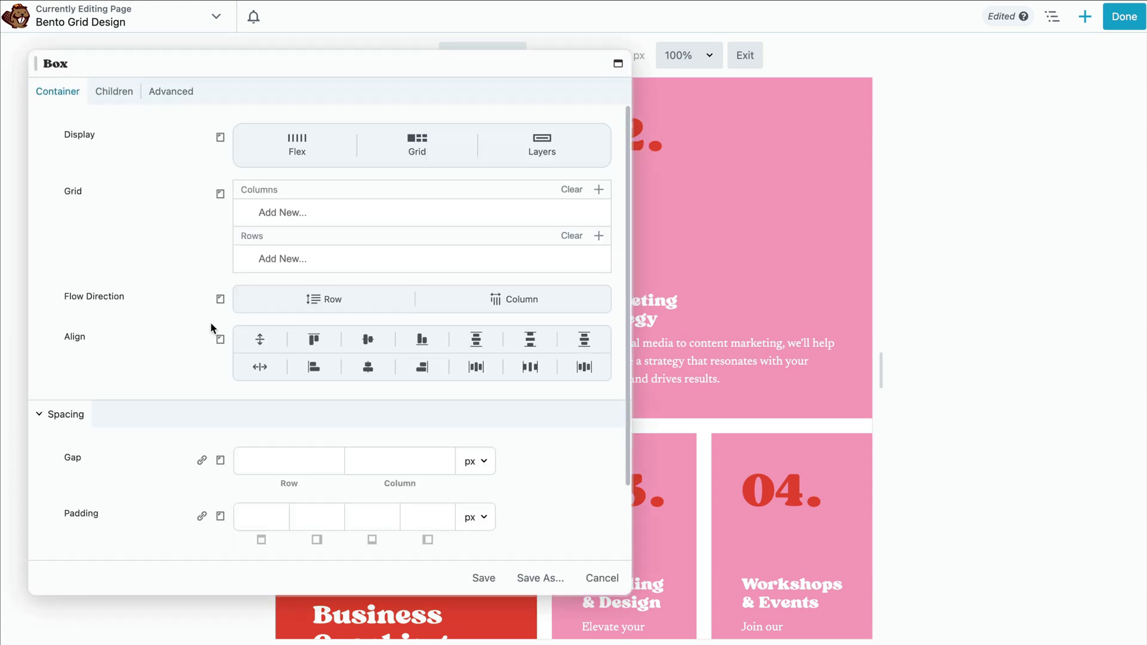
click(287, 461)
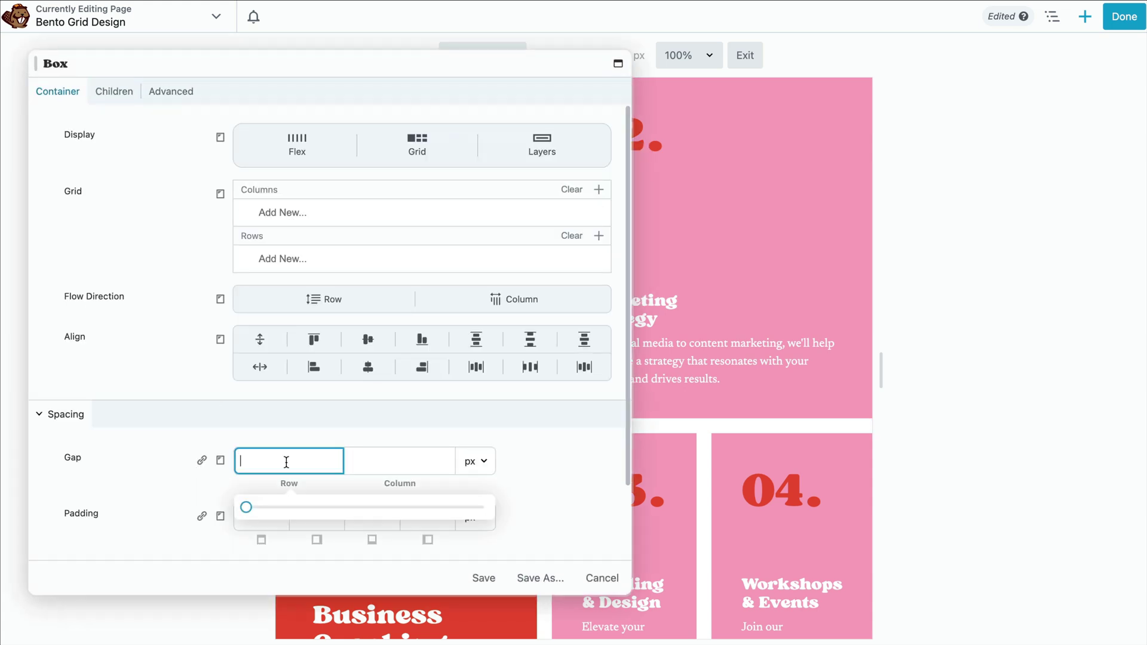
text(10)
key(Tab)
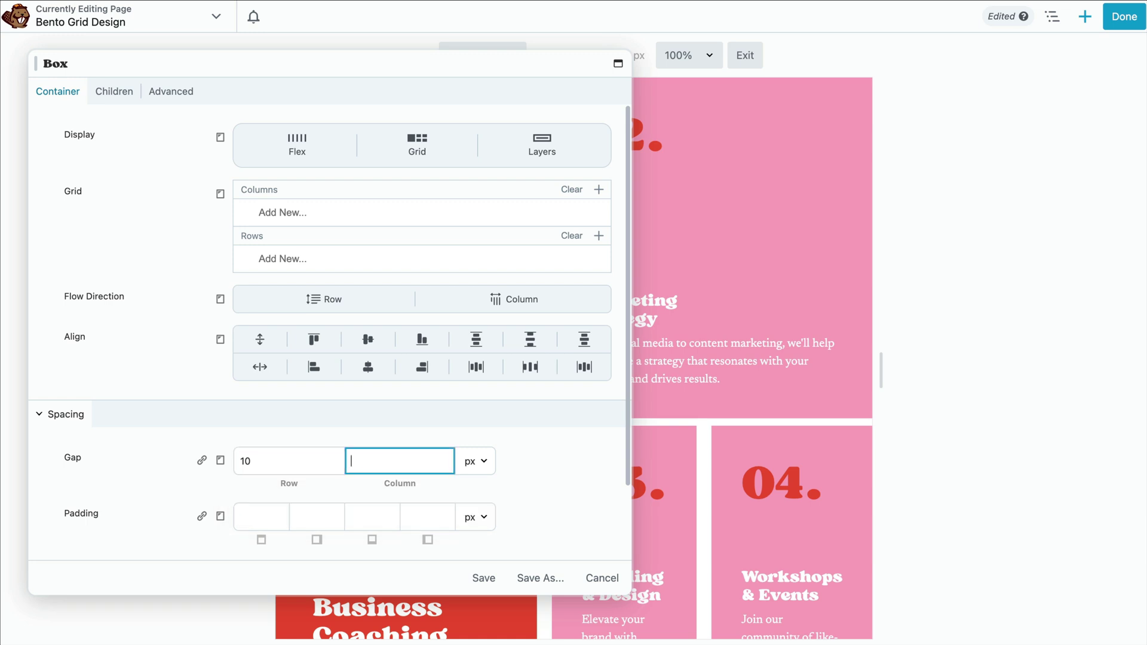
text(10)
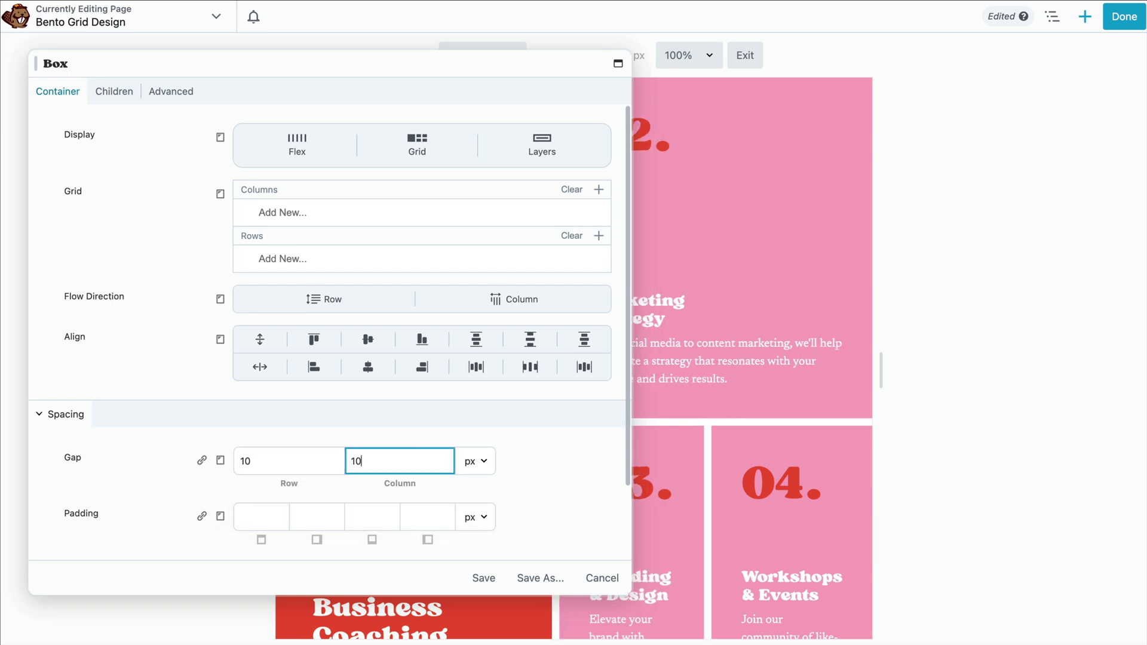
click(484, 578)
double_click(549, 55)
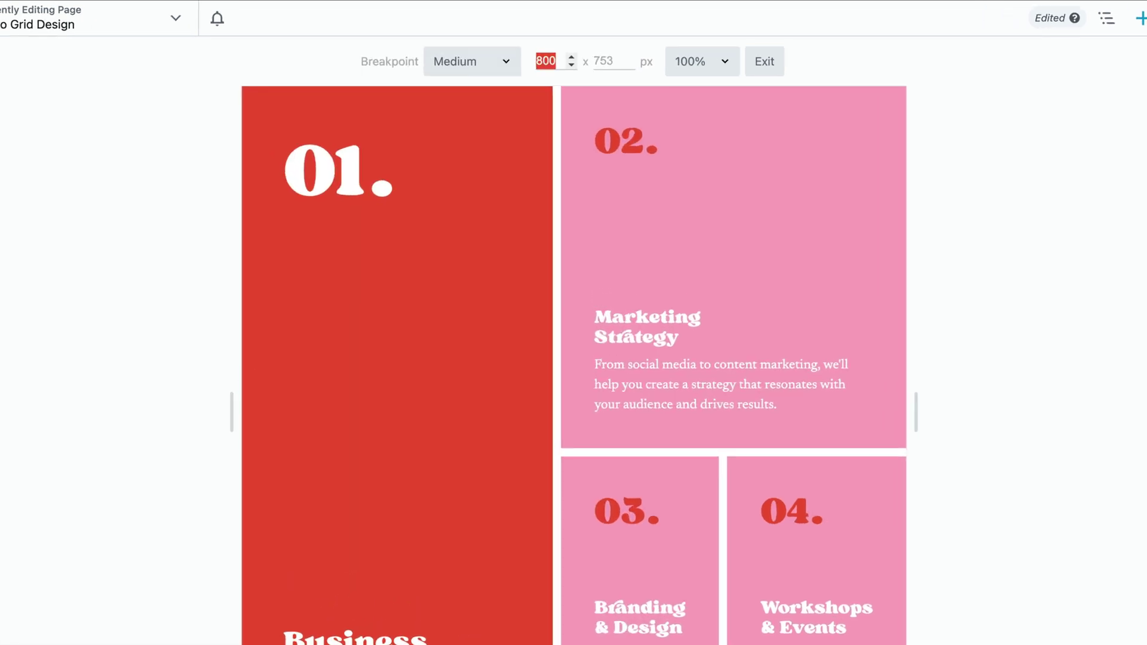
key(Tab)
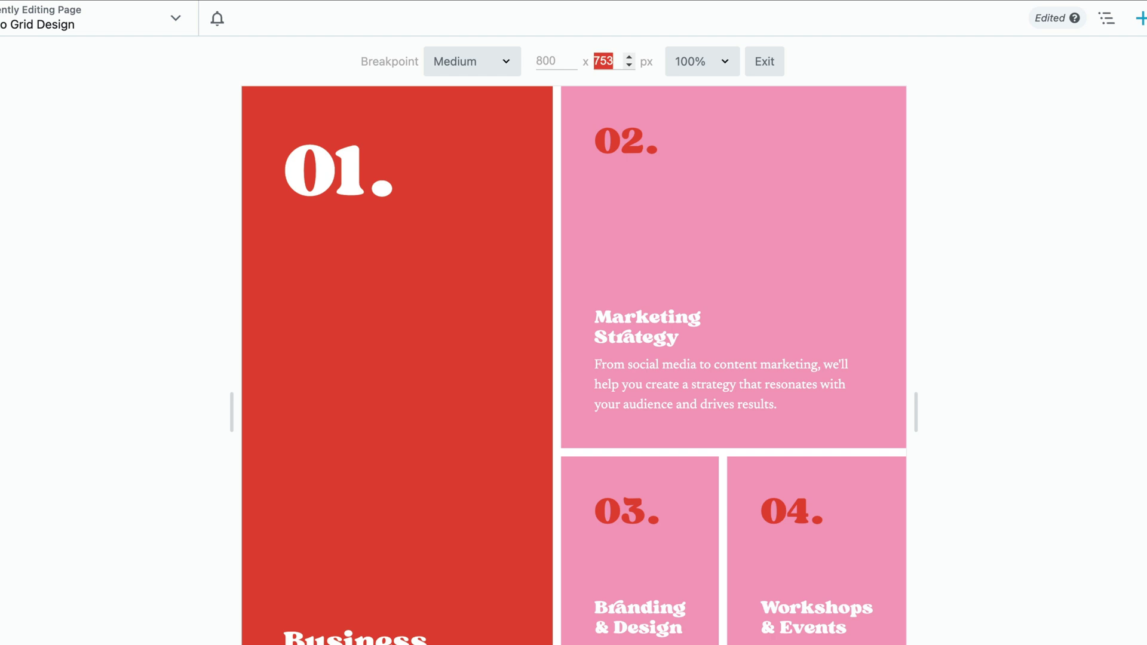
drag(916, 412, 943, 413)
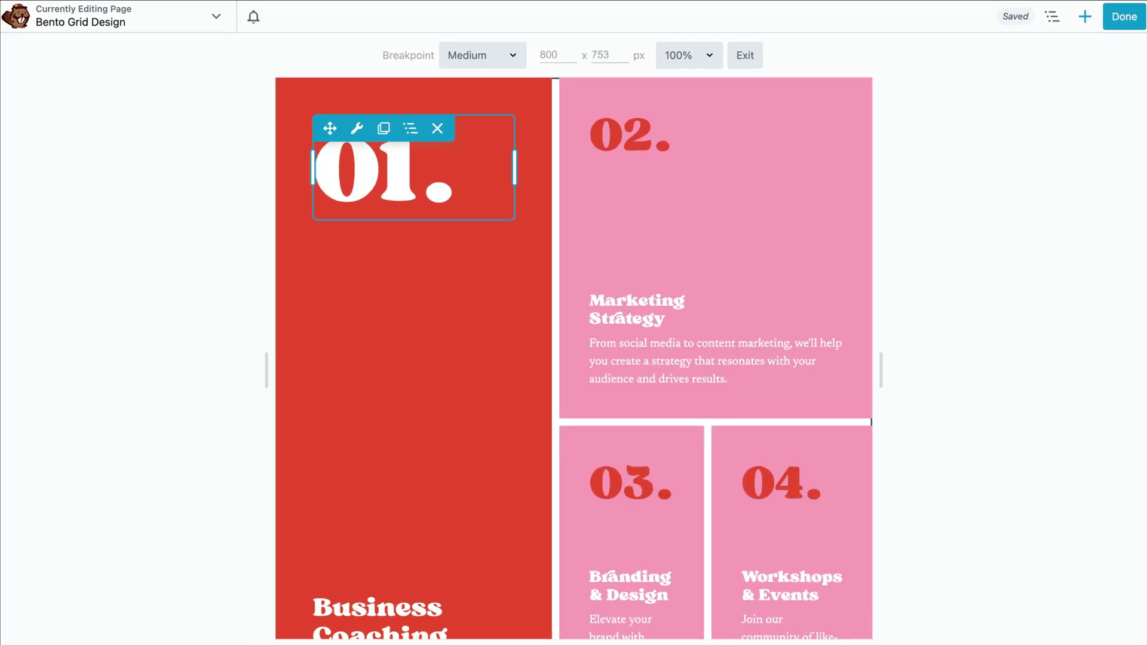
Set the "01." heading's font size to 85 px for the Medium breakpoint and save
click(414, 171)
click(251, 228)
text(85)
click(483, 577)
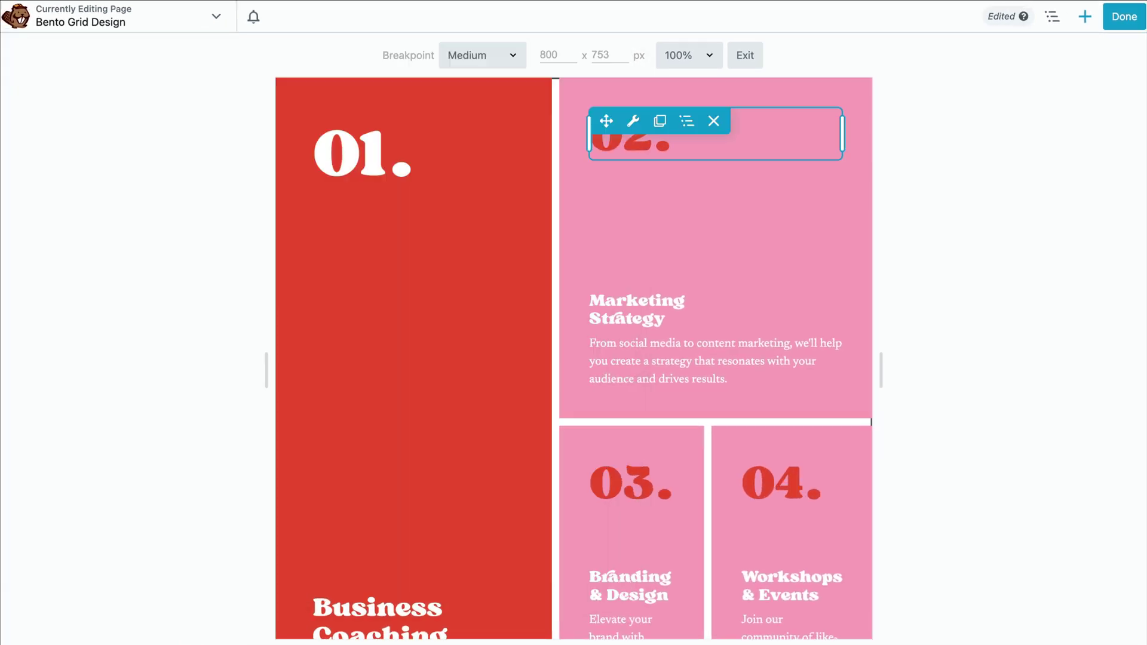
Reduce the "02." heading's font size for the Medium breakpoint and save
click(662, 144)
click(253, 228)
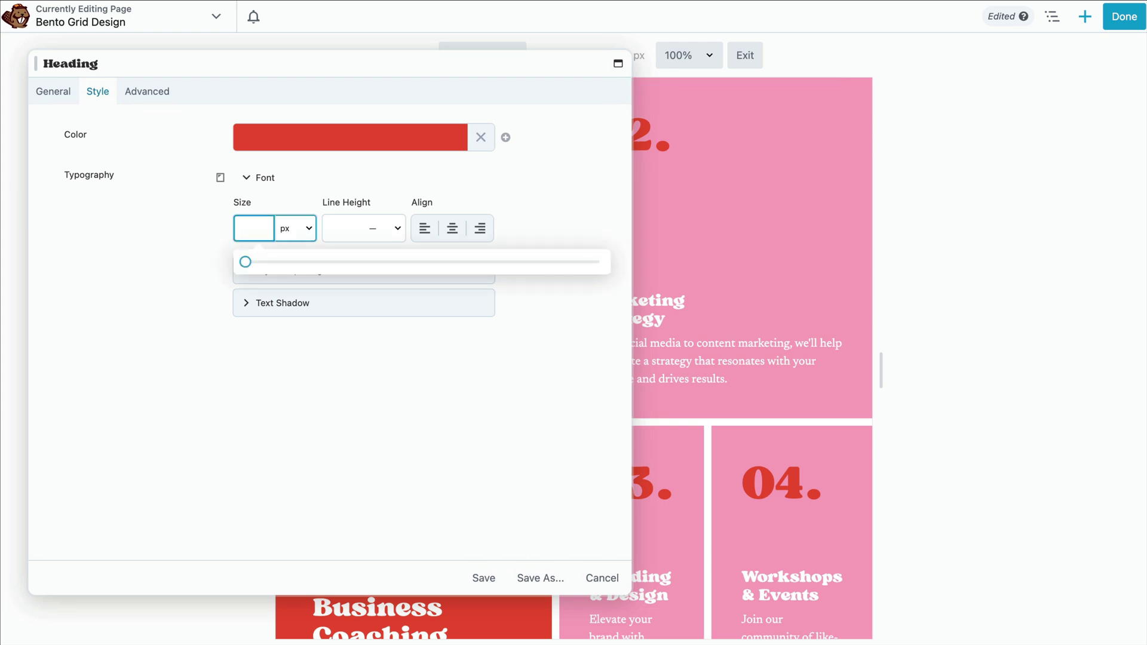
text(60)
click(484, 577)
Set the font size of the "03." and "04." headings to 45 px for the Medium breakpoint
click(644, 491)
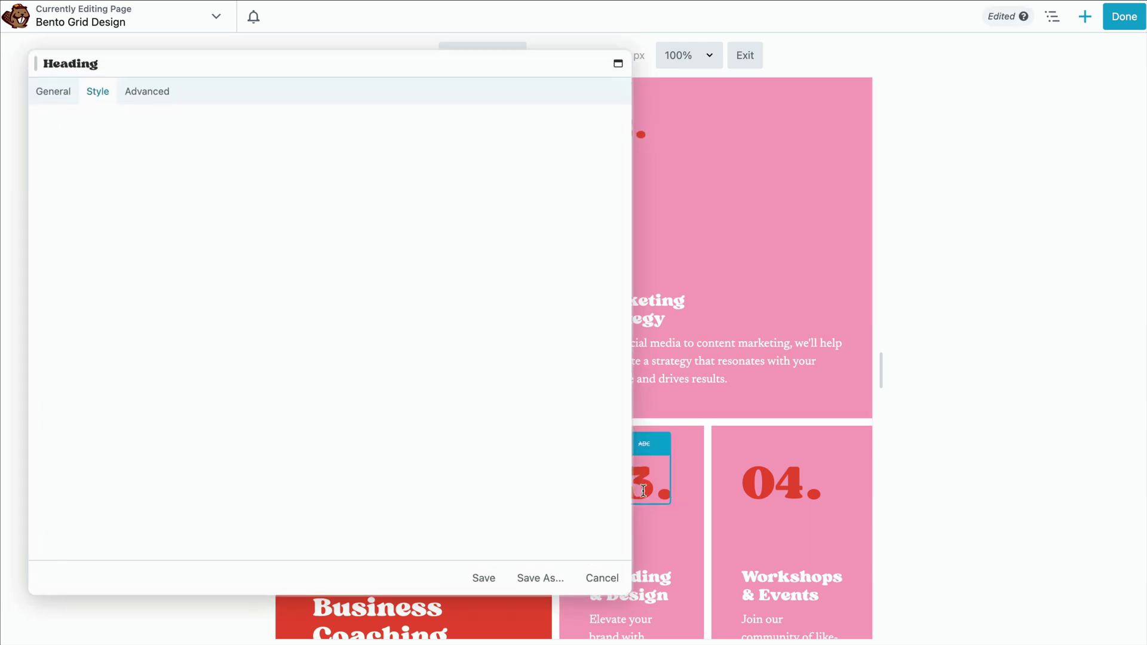
click(254, 228)
text(45)
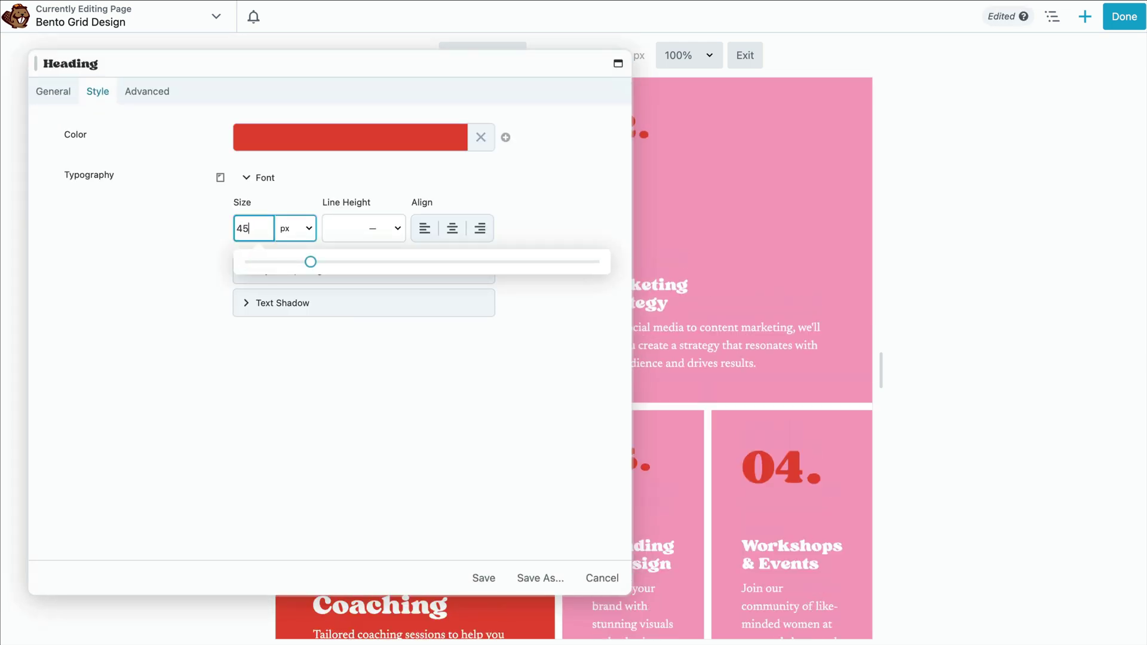
click(744, 467)
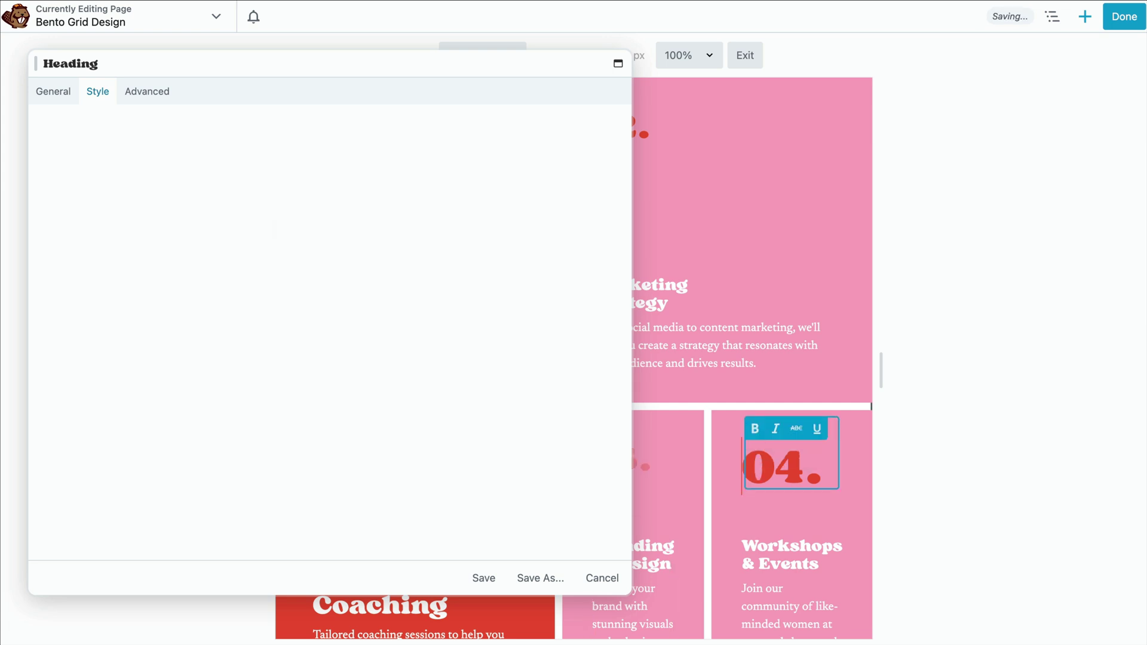
click(253, 226)
text(45)
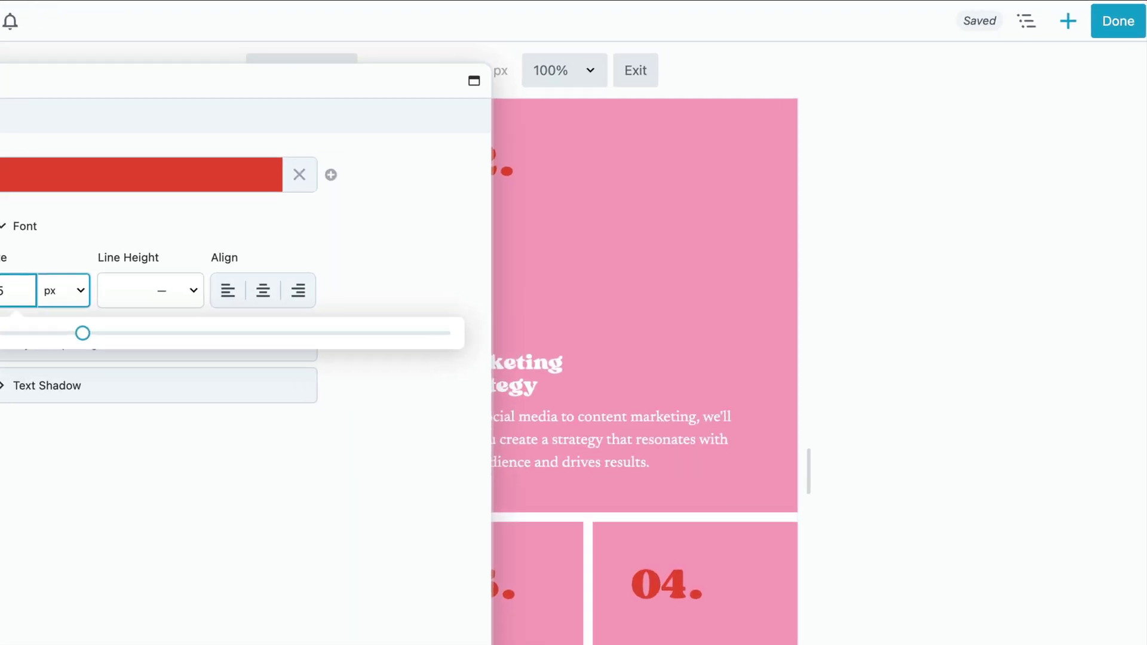
Finish editing the page and bring up the options for publishing the layout
click(1118, 21)
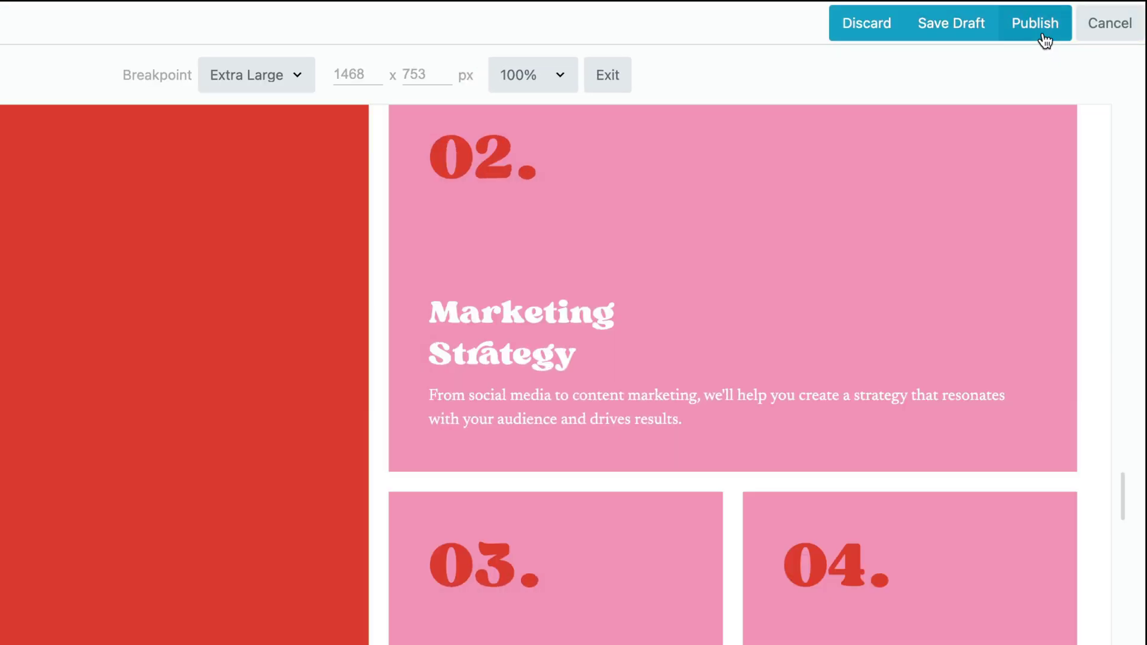